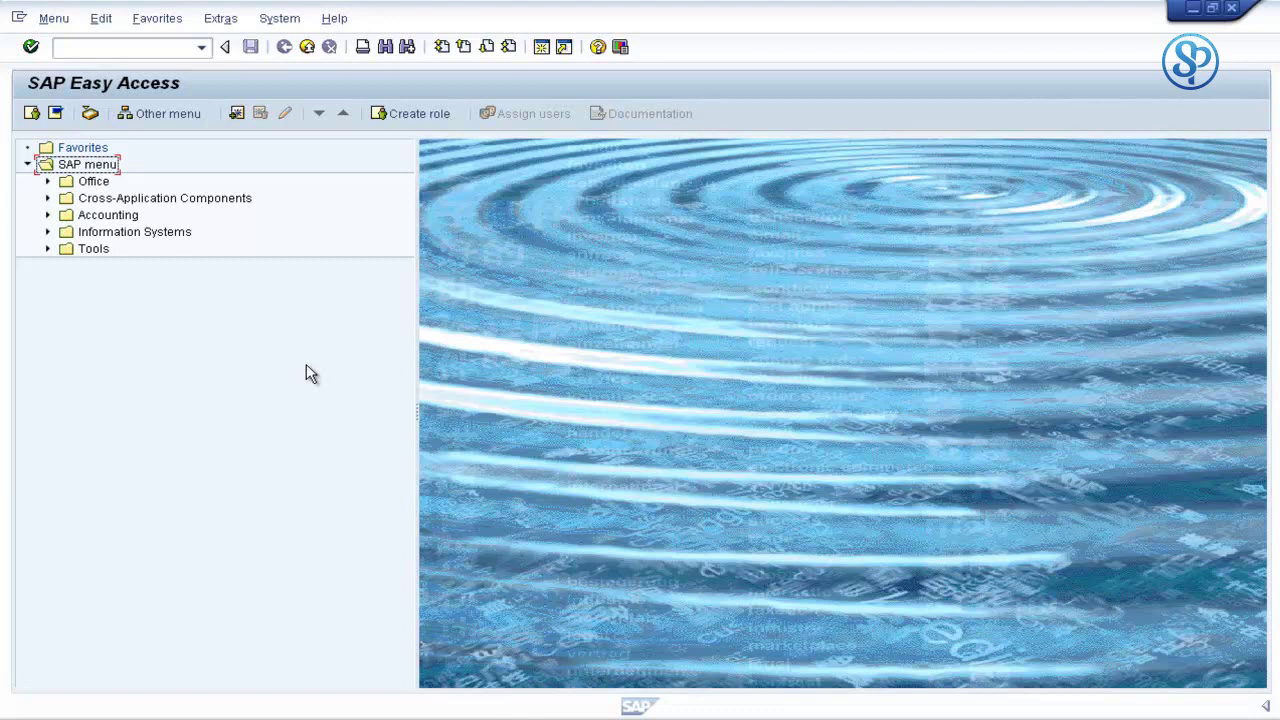
- Open the ABAP Editor with transaction se38
{"action": "left_click", "coordinate": [160, 47]}
{"action": "type", "text": "se38"}
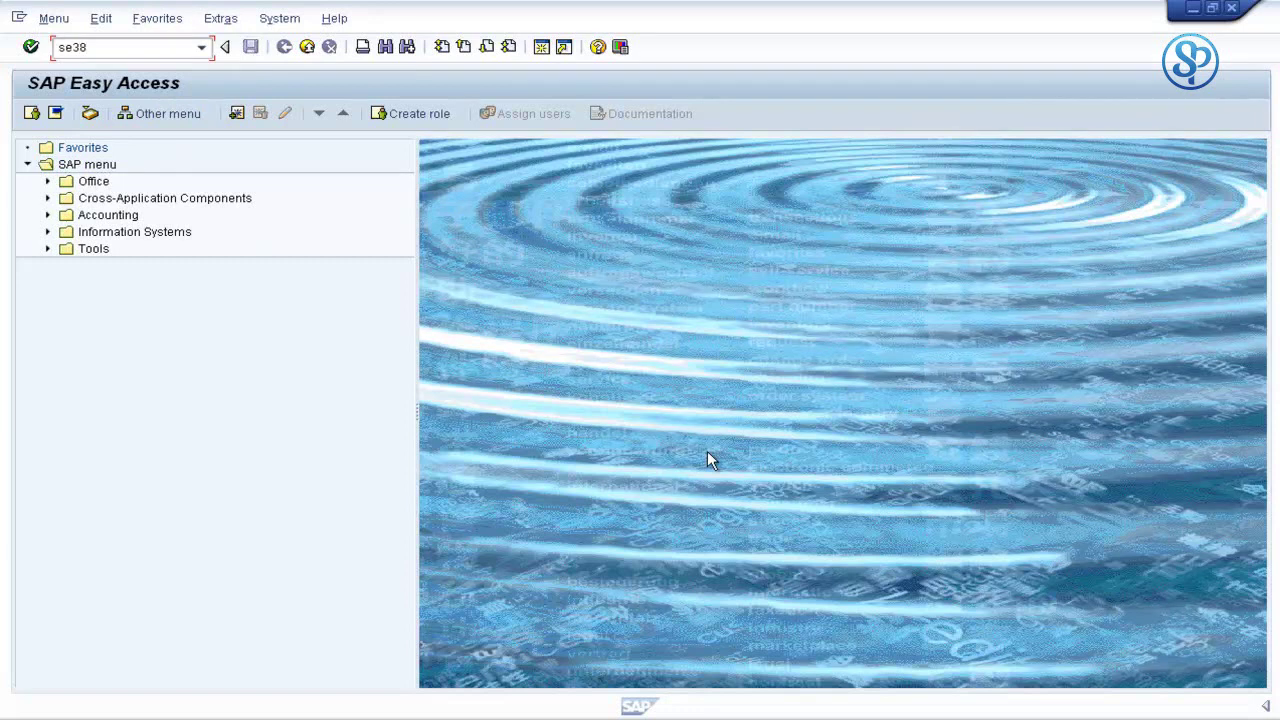
{"action": "key", "text": "Return"}
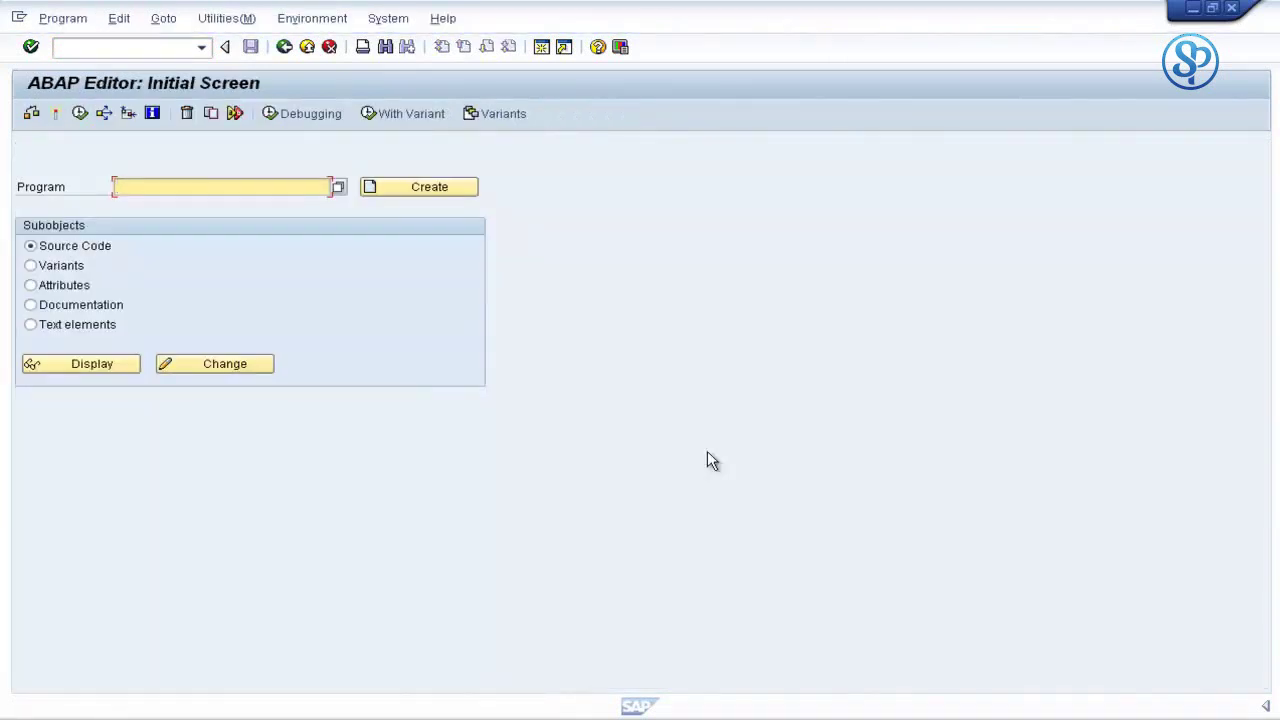
- Choose the program RSLDAPSCHEMAEXT and execute it
{"action": "key", "text": "BackSpace"}
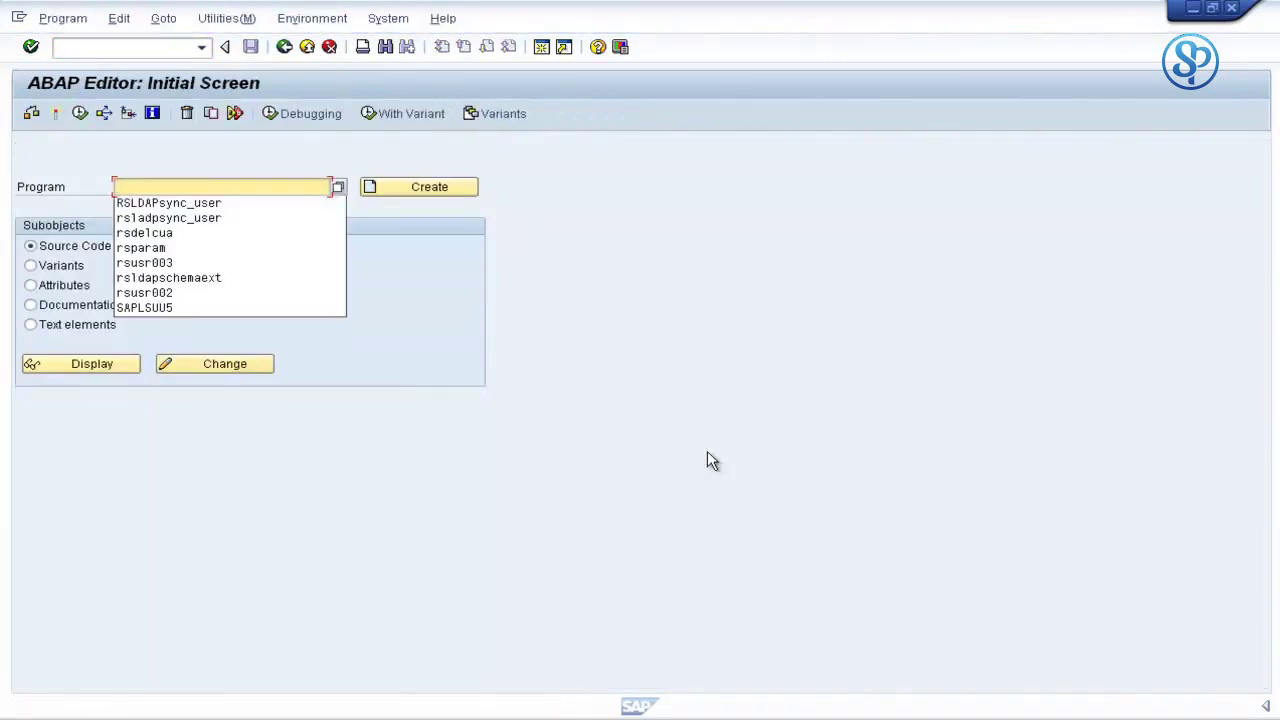
{"action": "key", "text": "Down"}
{"action": "key", "text": "Down"}
{"action": "key", "text": "Down"}
{"action": "key", "text": "Down"}
{"action": "key", "text": "Down"}
{"action": "key", "text": "Down"}
{"action": "key", "text": "Return"}
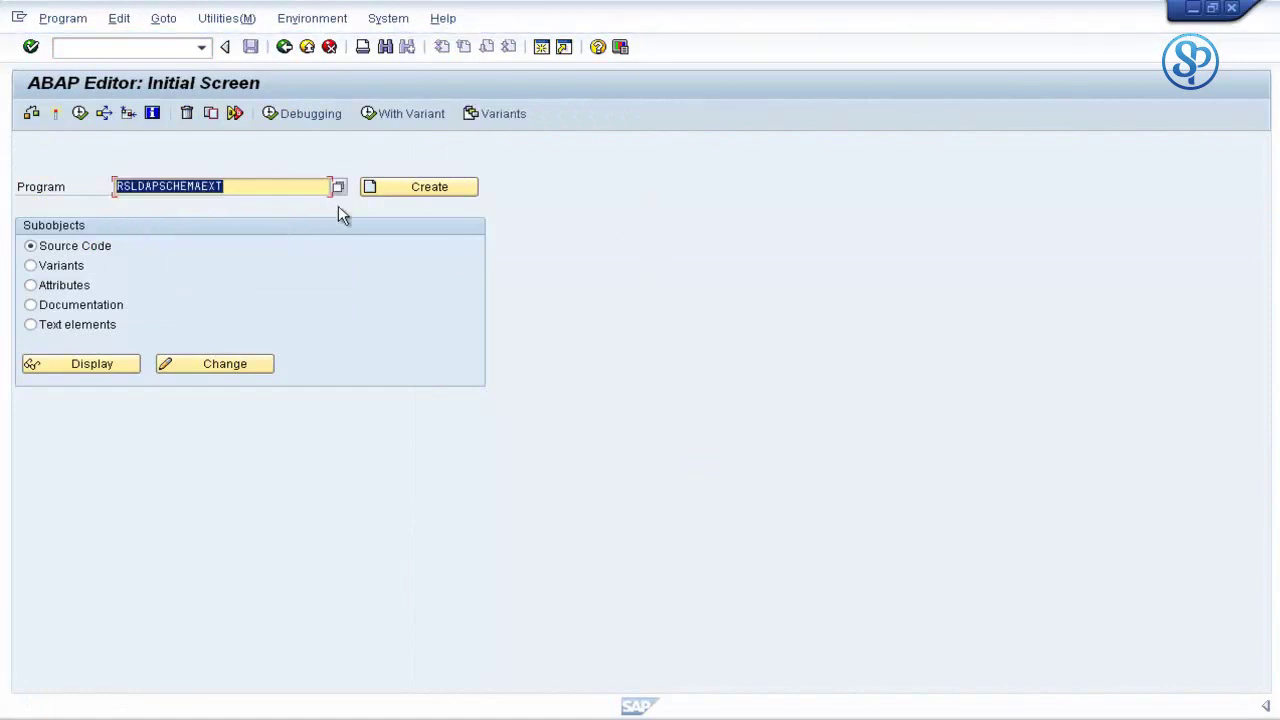
{"action": "left_click", "coordinate": [251, 185]}
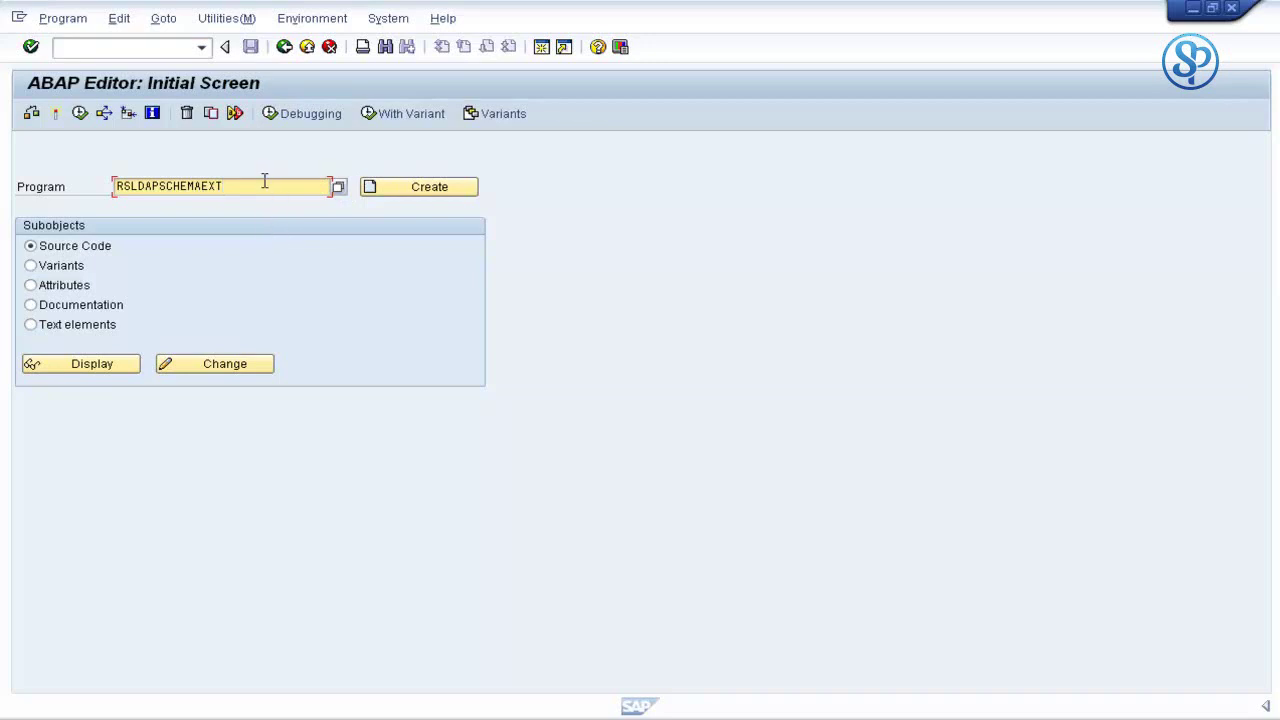
{"action": "left_click_drag", "start_coordinate": [254, 182], "coordinate": [118, 185]}
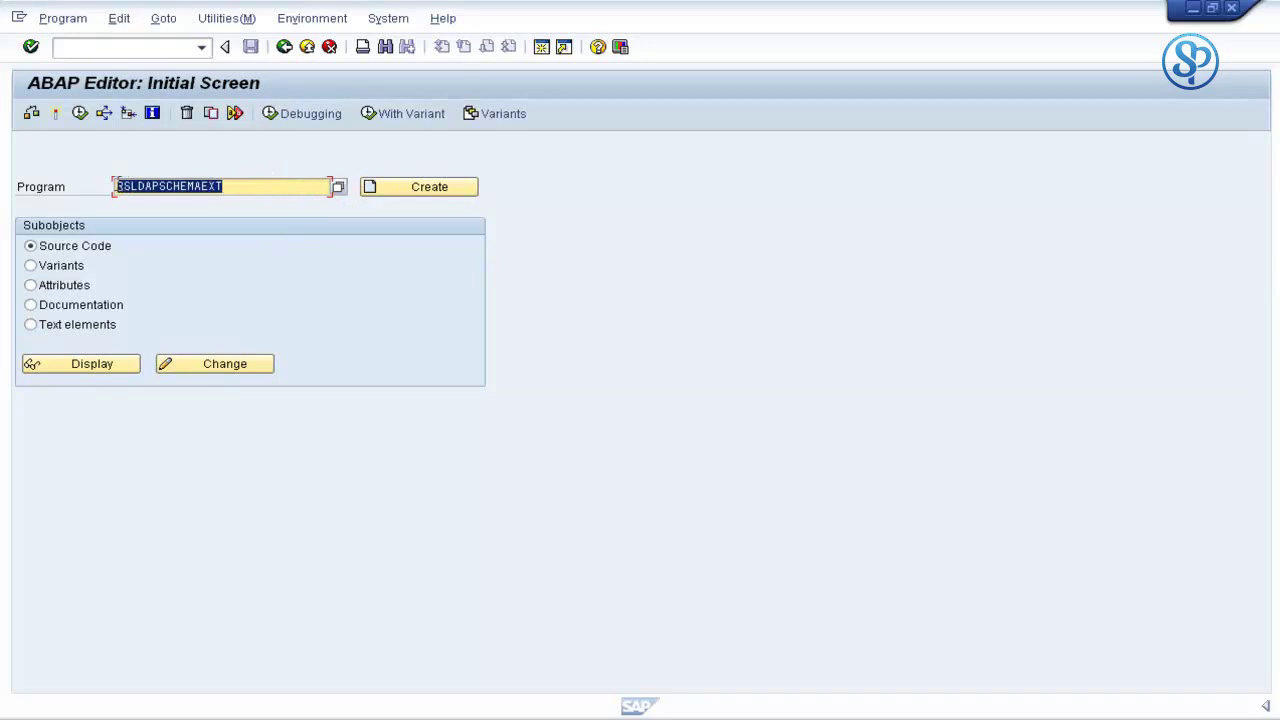
{"action": "left_click", "coordinate": [132, 188]}
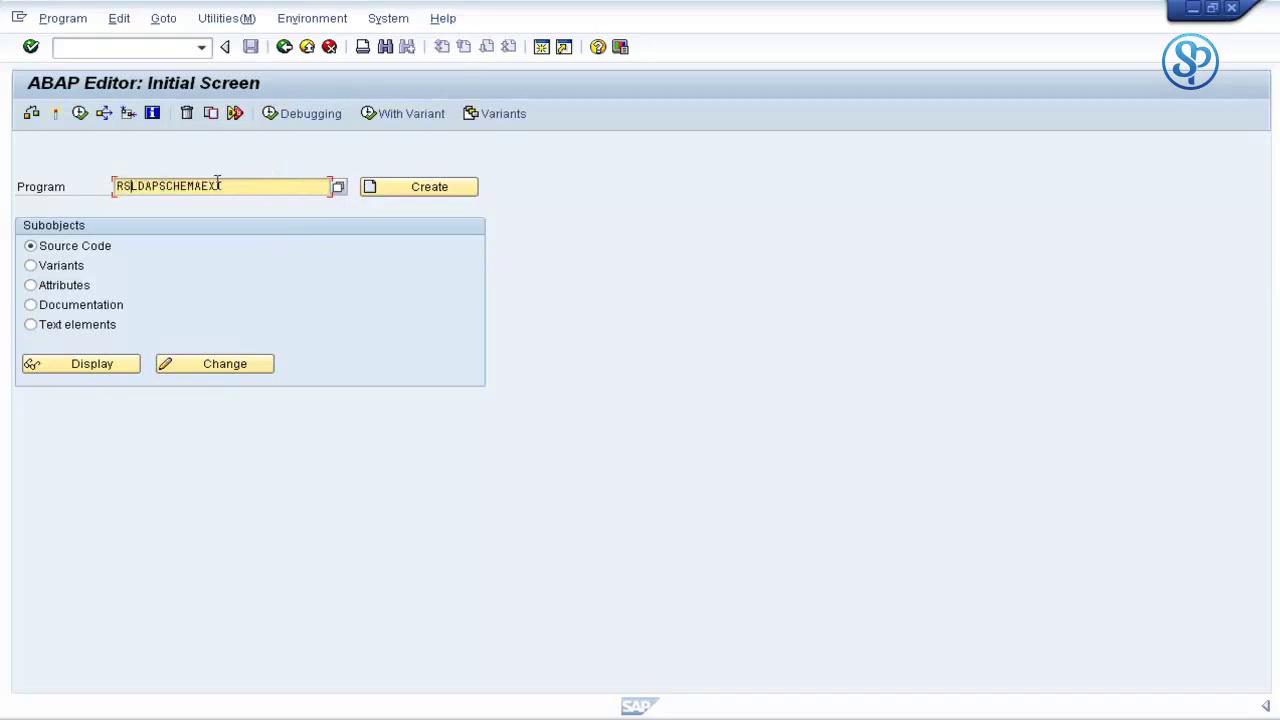
{"action": "left_click", "coordinate": [81, 115]}
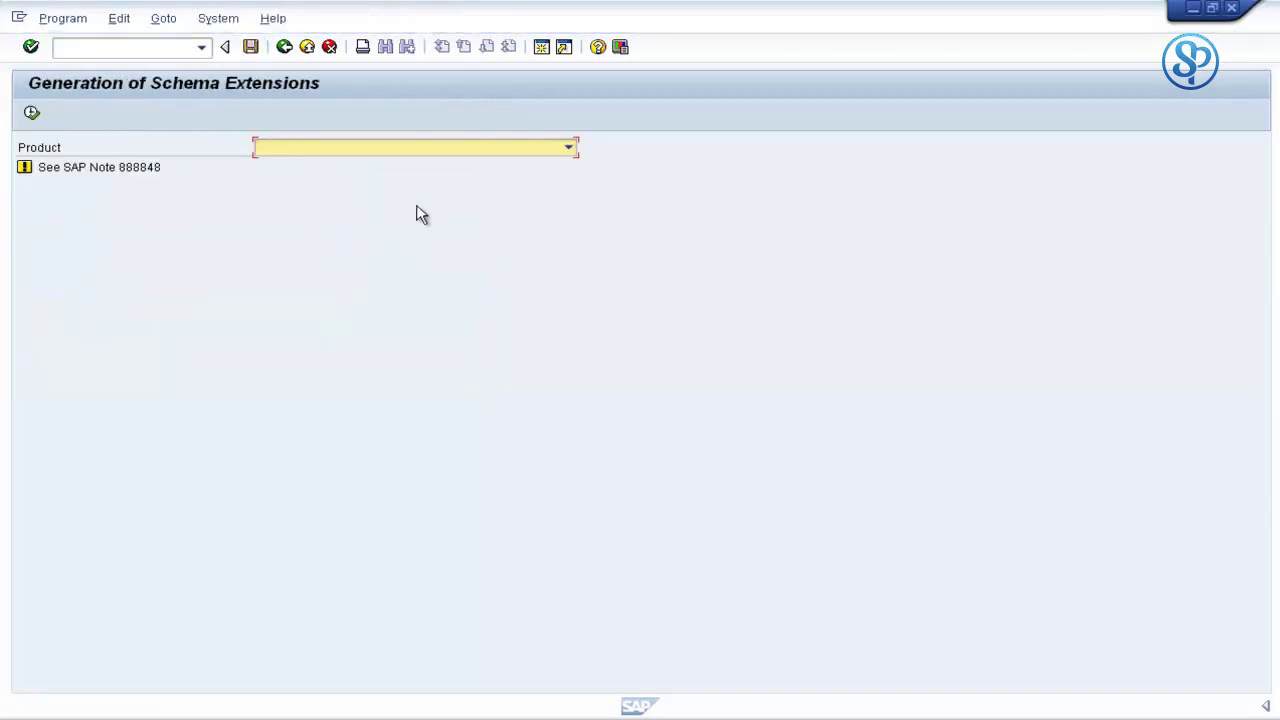
- Generate the schema extension for the product Microsoft Windows 2003 Active Directory (Domain Mode)
{"action": "left_click", "coordinate": [486, 149]}
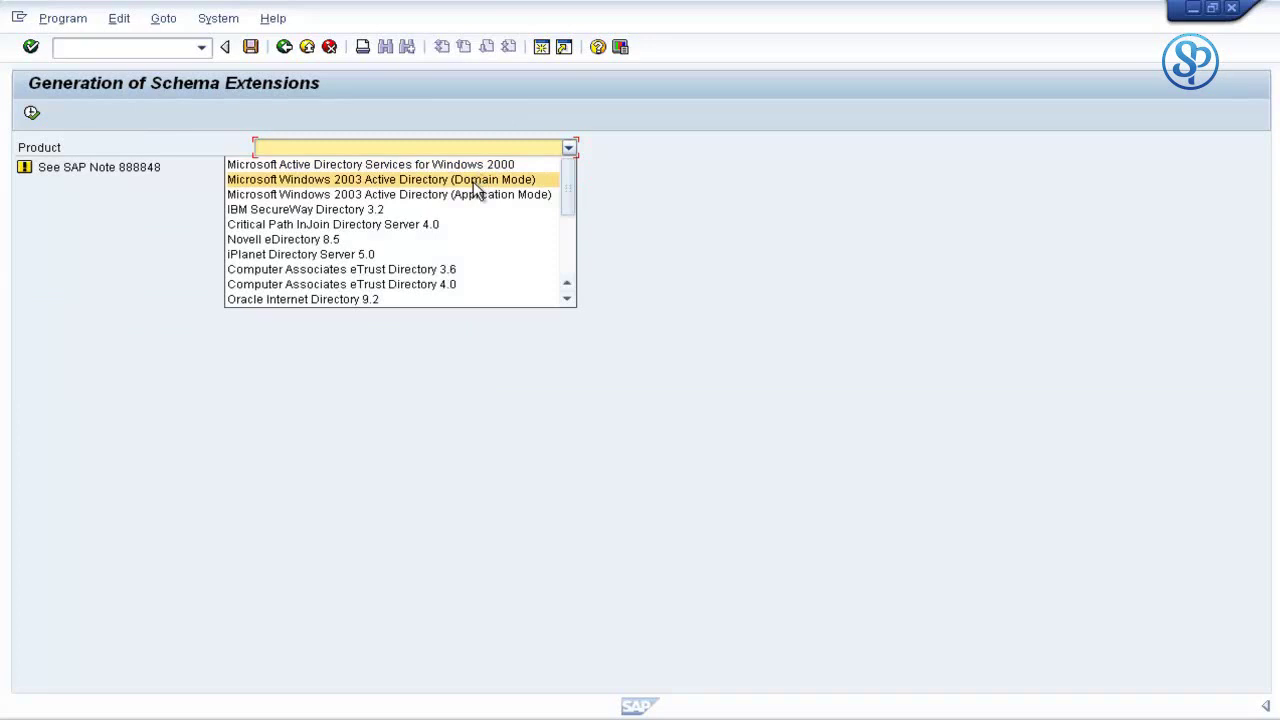
{"action": "left_click", "coordinate": [473, 181]}
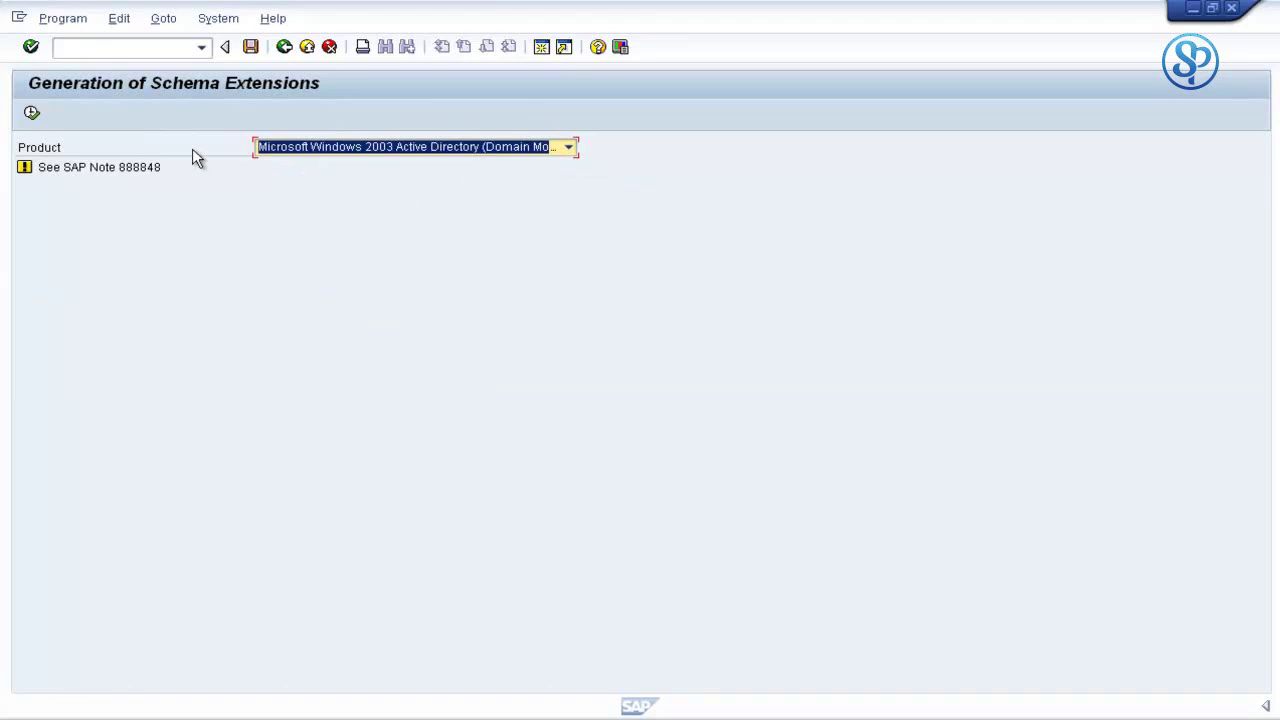
{"action": "left_click", "coordinate": [32, 113]}
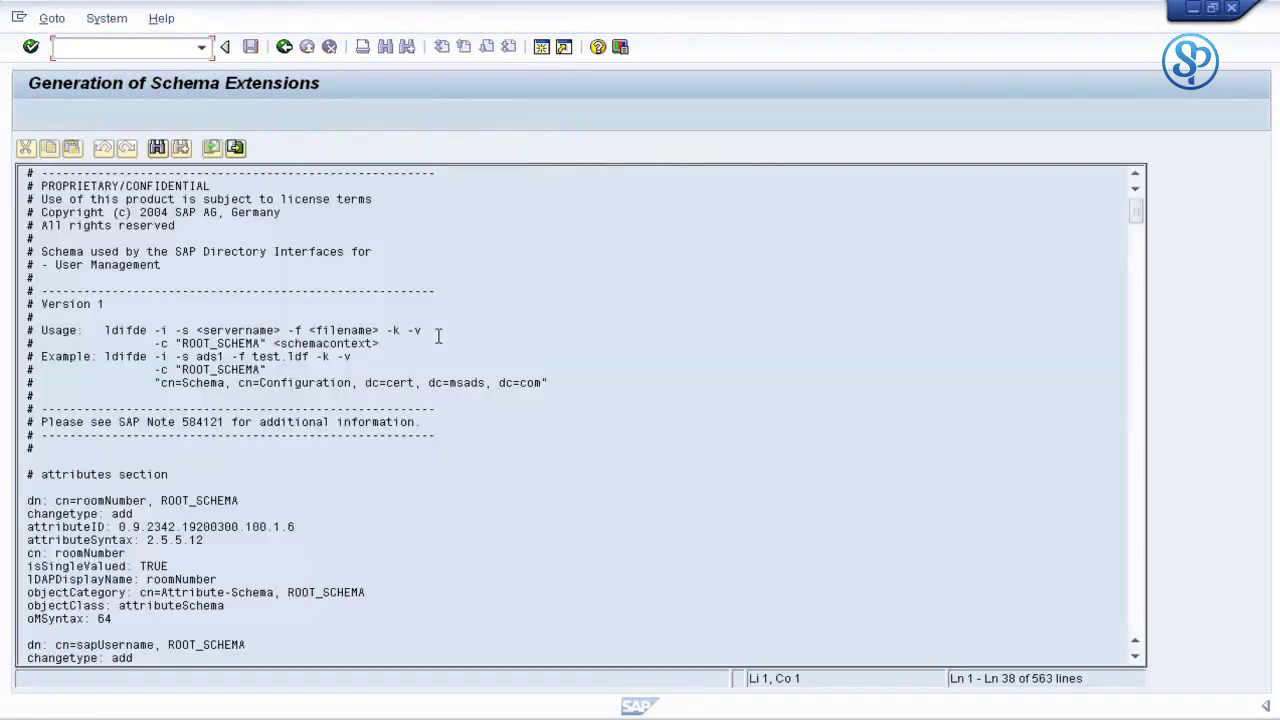
- Read through the generated schema from its header and attributes section down to the objectclasses section
{"action": "left_click", "coordinate": [346, 229]}
{"action": "left_click", "coordinate": [364, 210]}
{"action": "scroll", "coordinate": [391, 227], "scroll_direction": "down", "scroll_amount": 15}
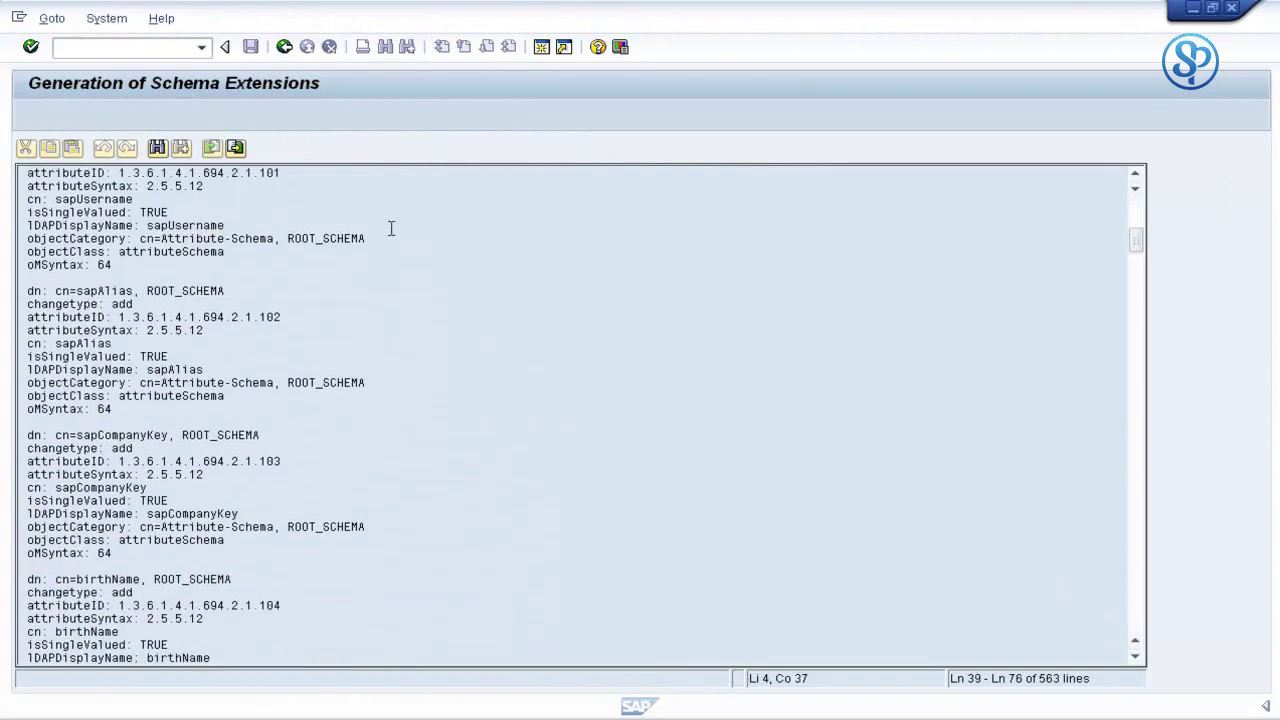
{"action": "scroll", "coordinate": [391, 228], "scroll_direction": "down", "scroll_amount": 20}
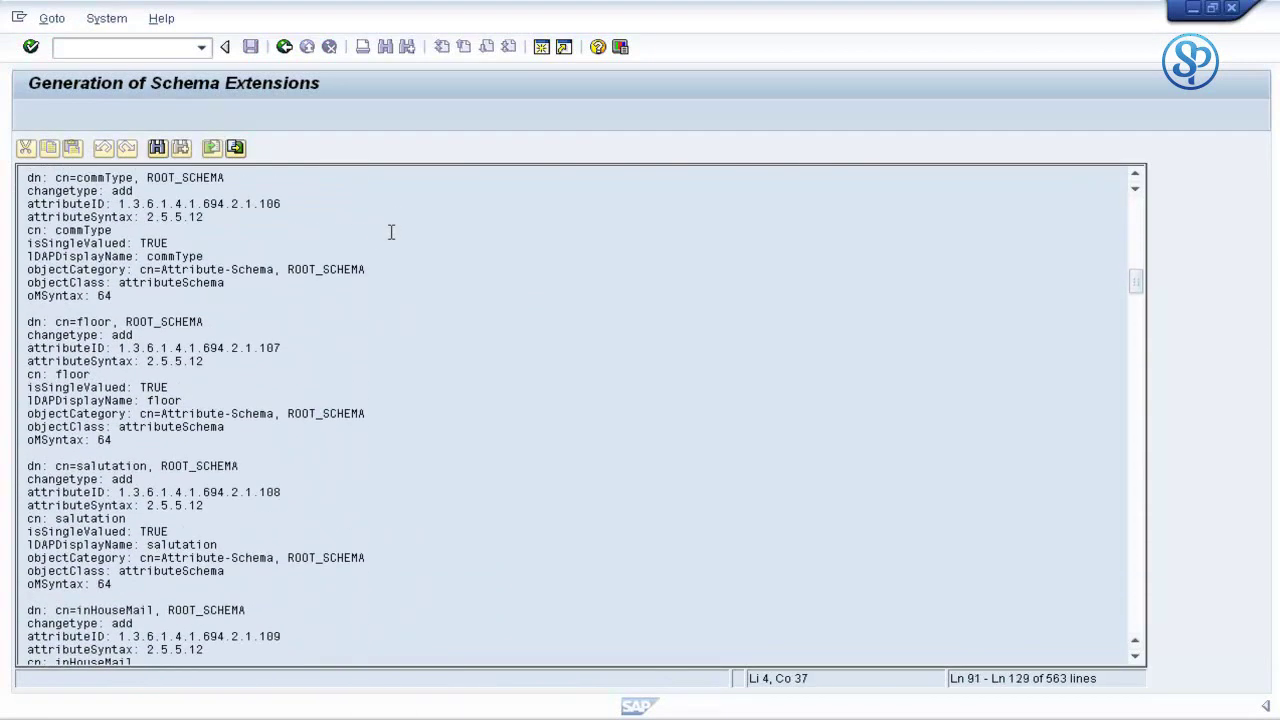
{"action": "scroll", "coordinate": [391, 233], "scroll_direction": "down", "scroll_amount": 20}
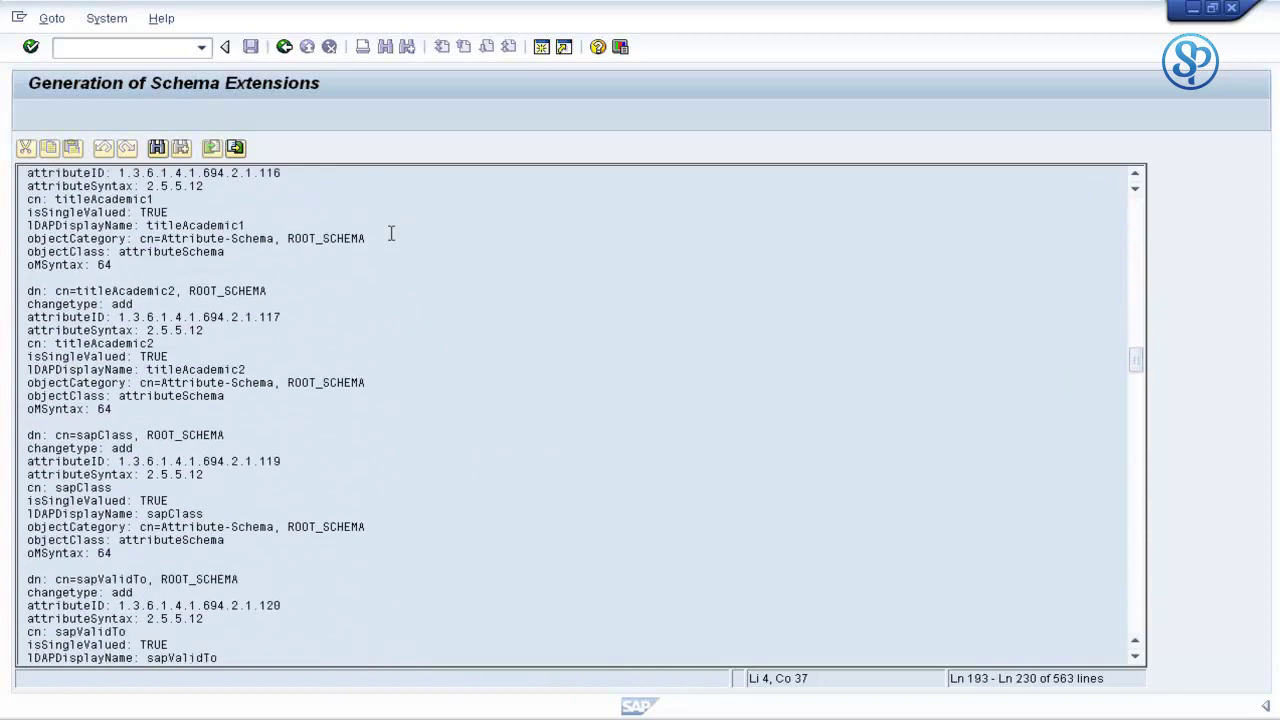
{"action": "scroll", "coordinate": [391, 233], "scroll_direction": "down", "scroll_amount": 20}
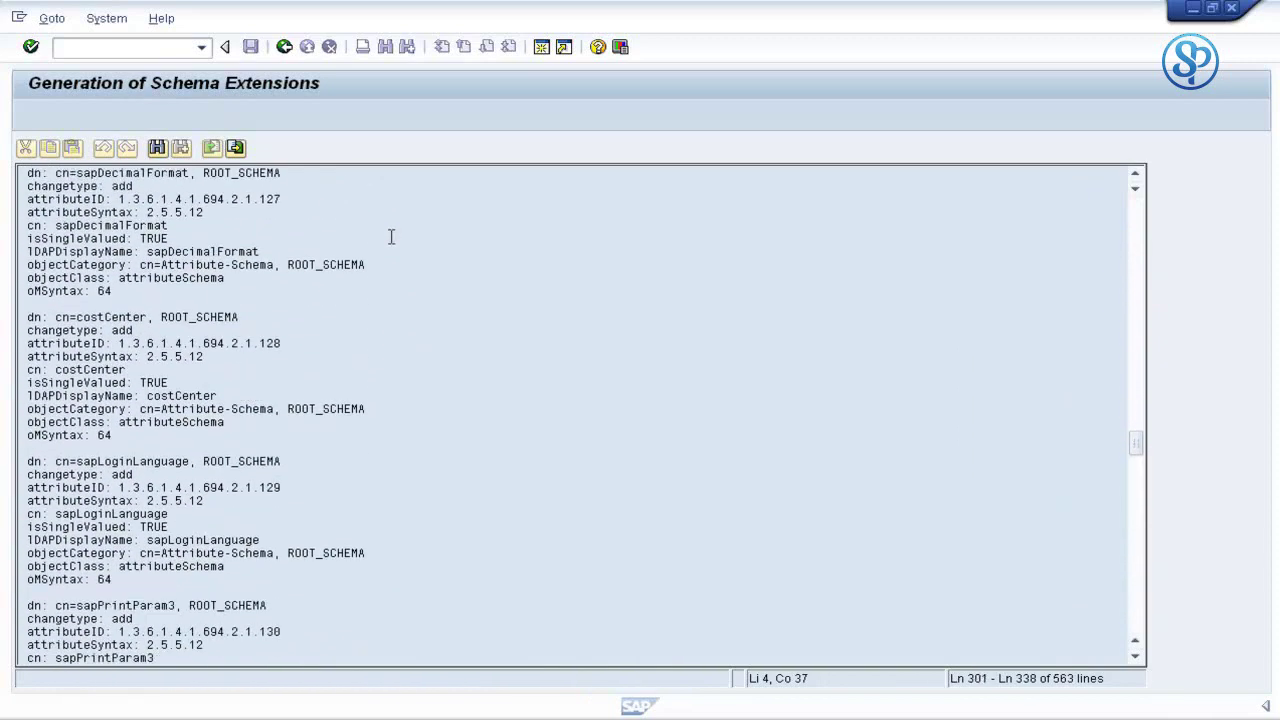
{"action": "scroll", "coordinate": [391, 236], "scroll_direction": "down", "scroll_amount": 18}
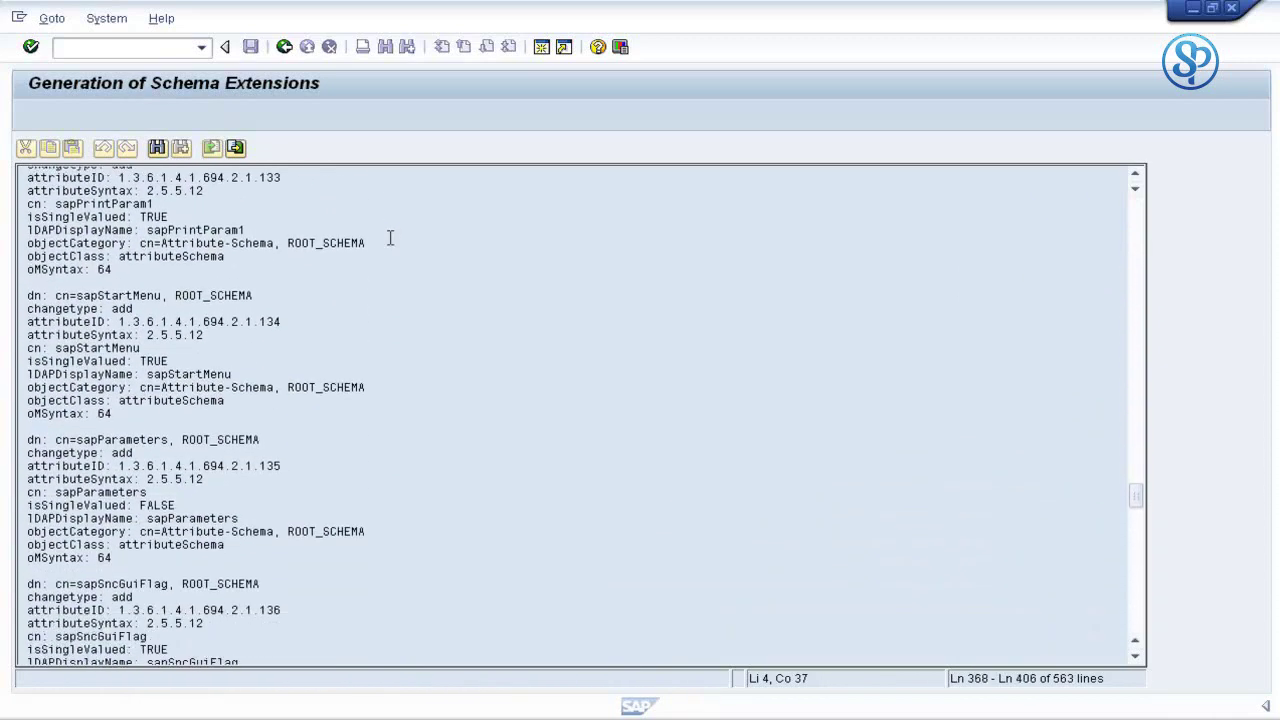
{"action": "scroll", "coordinate": [389, 241], "scroll_direction": "down", "scroll_amount": 20}
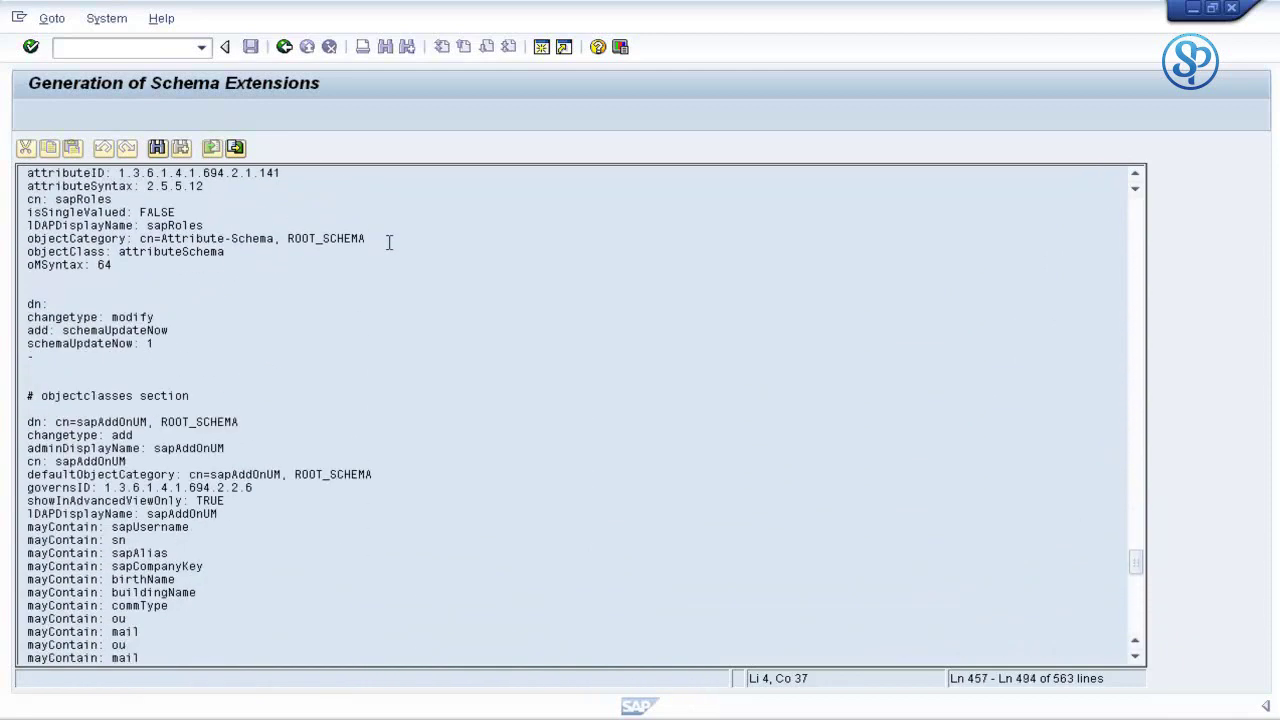
{"action": "scroll", "coordinate": [286, 291], "scroll_direction": "up", "scroll_amount": 4}
{"action": "left_click", "coordinate": [349, 277]}
{"action": "scroll", "coordinate": [115, 245], "scroll_direction": "up", "scroll_amount": 9}
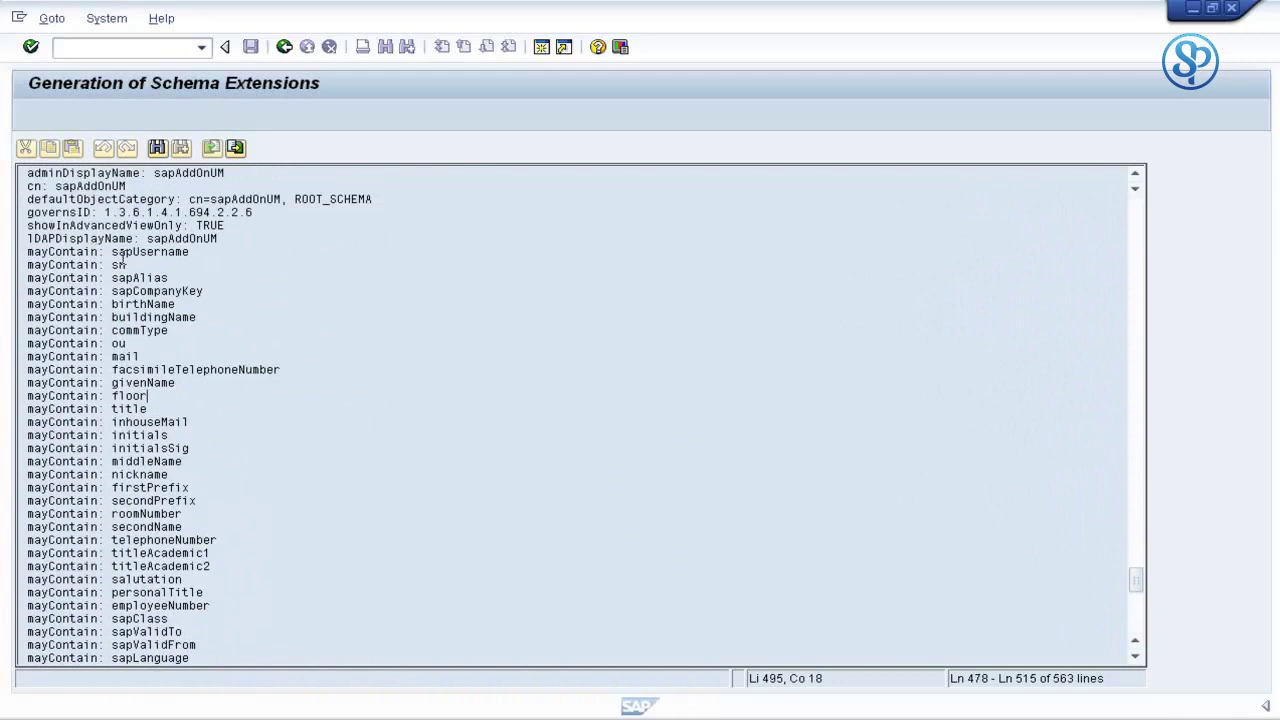
- Examine the mayContain attributes of the sapAddOnUM class, including the time zone, date format and decimal format entries
{"action": "left_click_drag", "start_coordinate": [113, 250], "coordinate": [297, 636]}
{"action": "scroll", "coordinate": [343, 537], "scroll_direction": "down", "scroll_amount": 4}
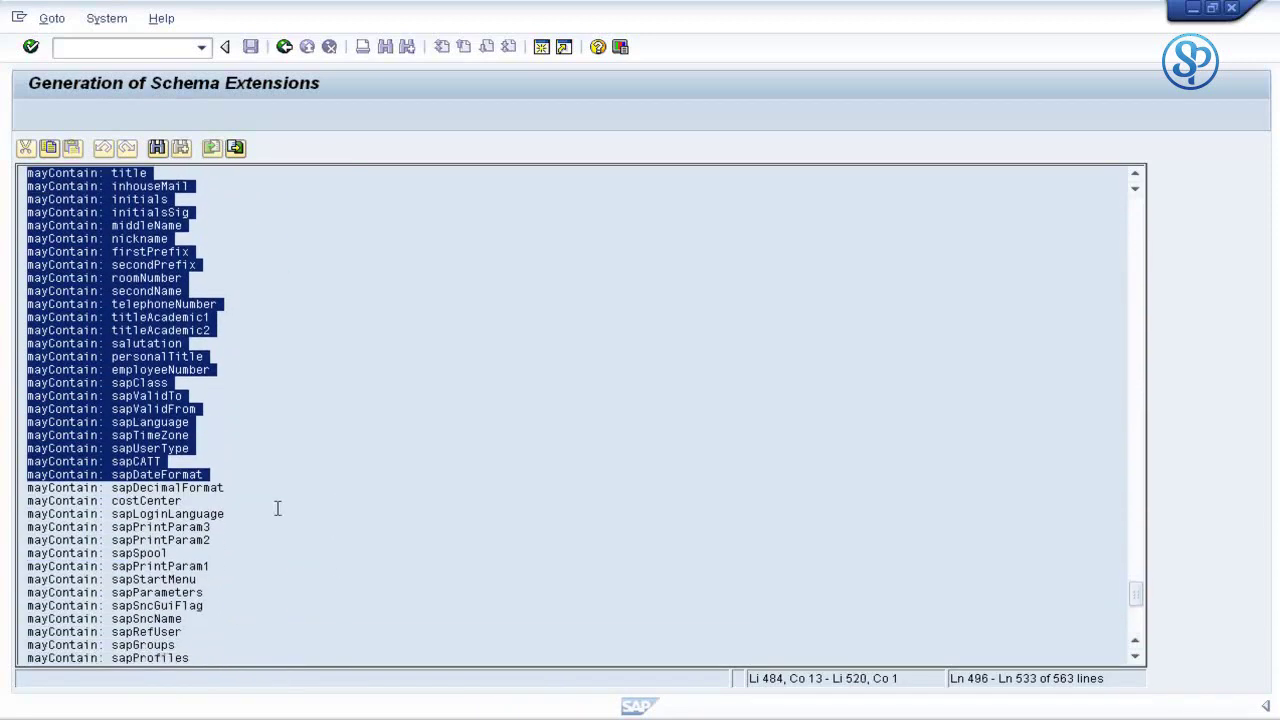
{"action": "left_click", "coordinate": [272, 506]}
{"action": "left_click", "coordinate": [153, 304]}
{"action": "scroll", "coordinate": [153, 300], "scroll_direction": "up", "scroll_amount": 3}
{"action": "left_click", "coordinate": [153, 280]}
{"action": "scroll", "coordinate": [154, 280], "scroll_direction": "up", "scroll_amount": 3}
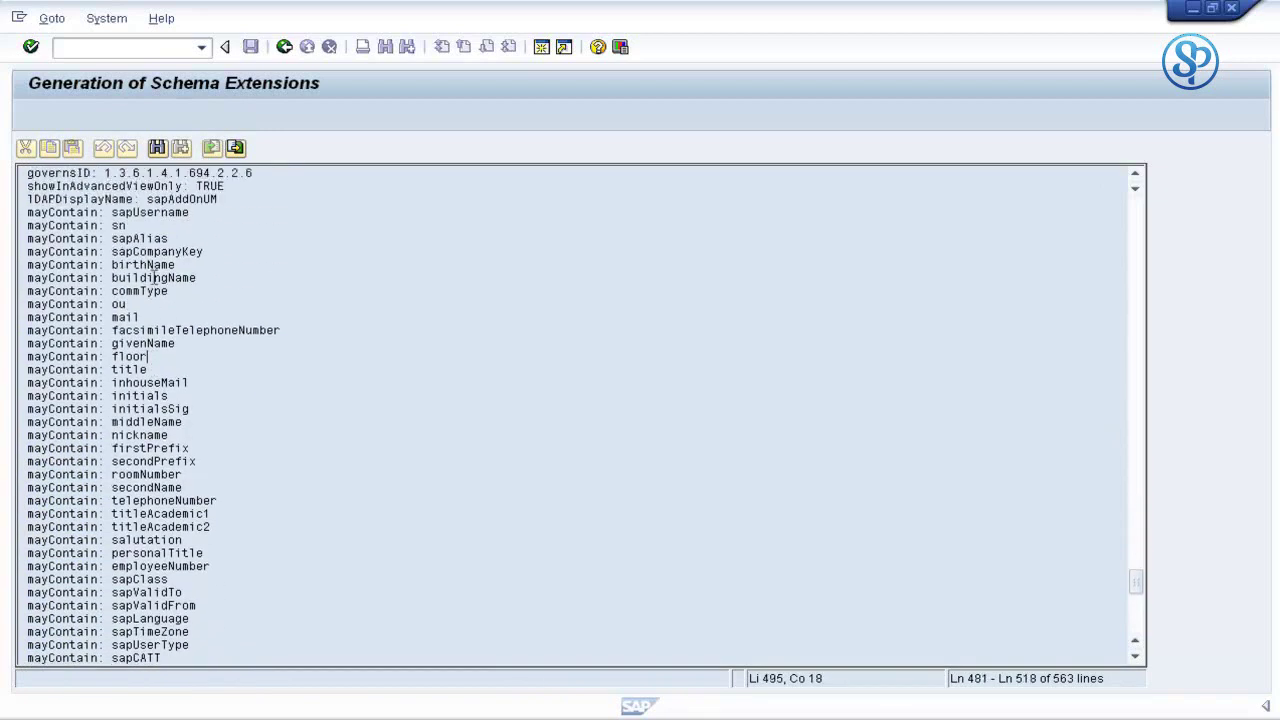
{"action": "scroll", "coordinate": [153, 277], "scroll_direction": "down", "scroll_amount": 2}
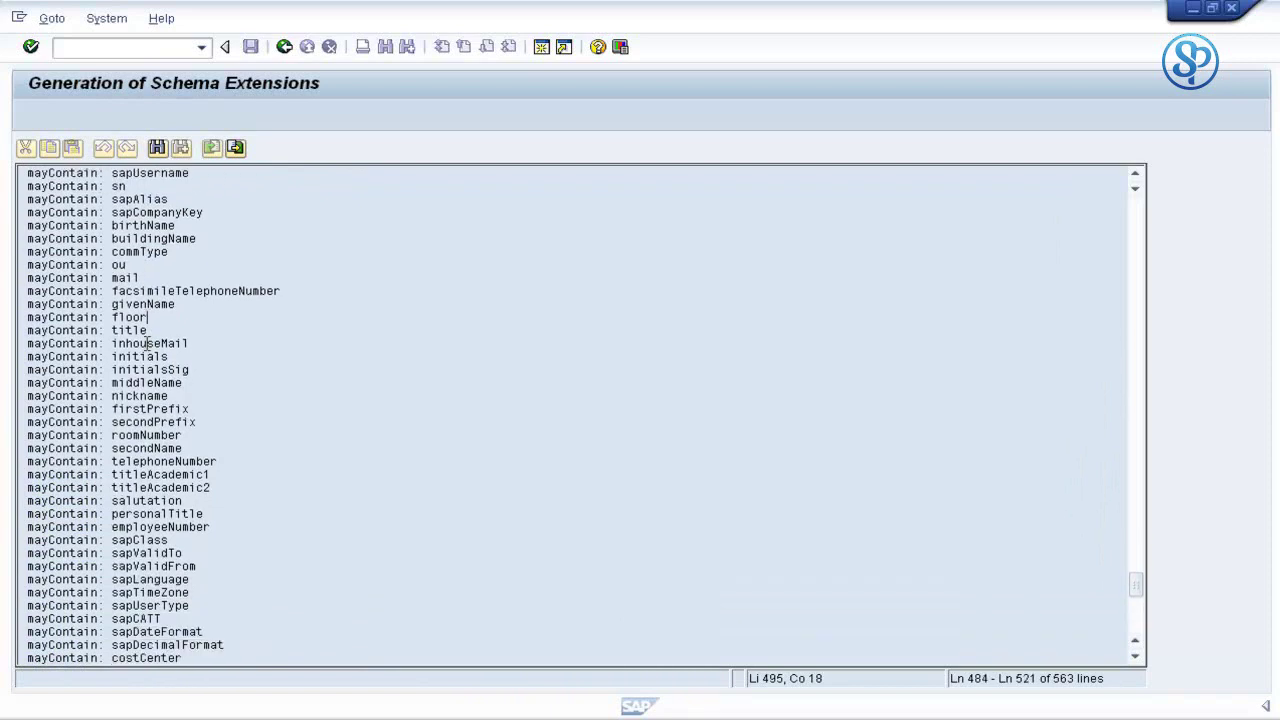
{"action": "left_click", "coordinate": [148, 343]}
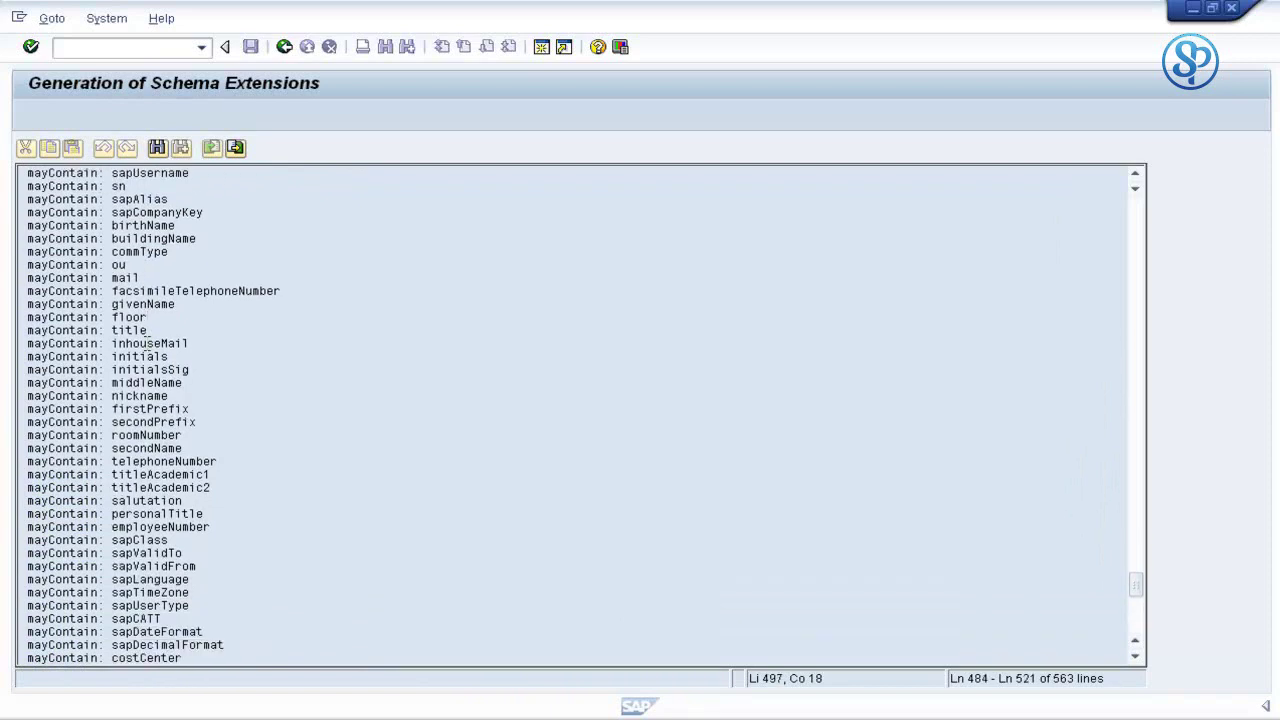
{"action": "scroll", "coordinate": [158, 370], "scroll_direction": "down", "scroll_amount": 2}
{"action": "left_click", "coordinate": [158, 372]}
{"action": "scroll", "coordinate": [158, 372], "scroll_direction": "down", "scroll_amount": 1}
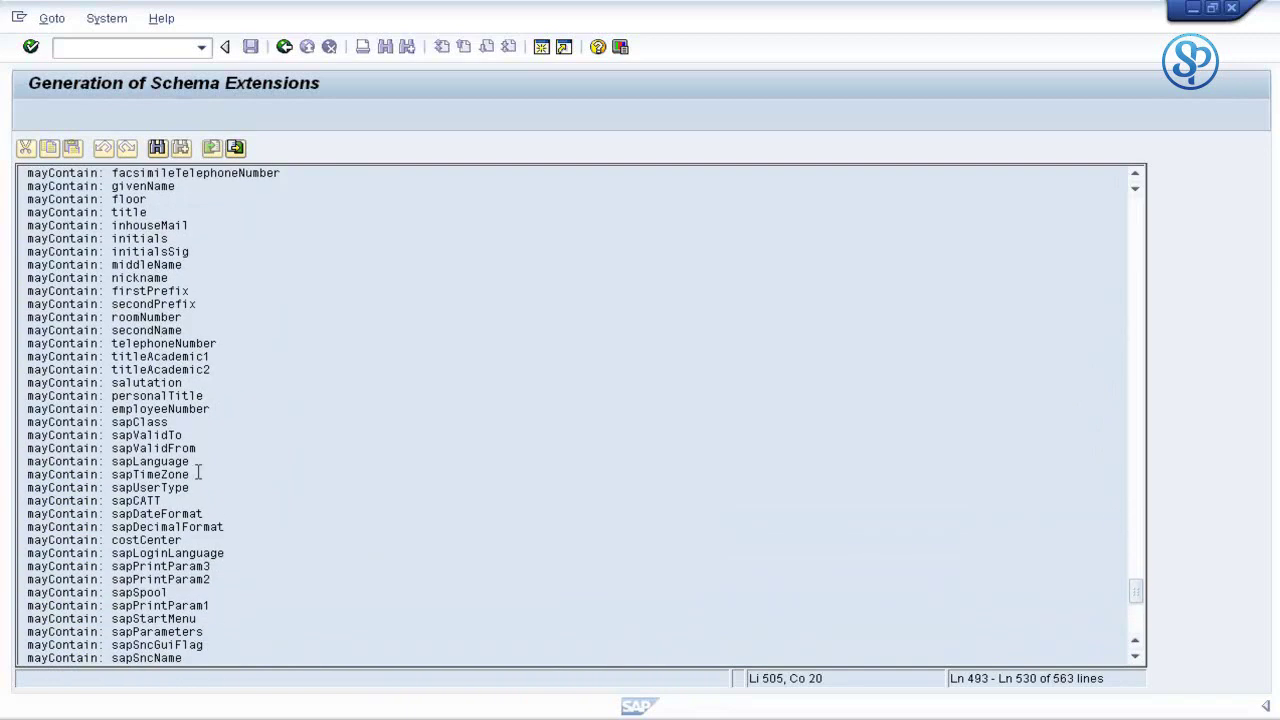
{"action": "left_click_drag", "start_coordinate": [196, 449], "coordinate": [133, 475]}
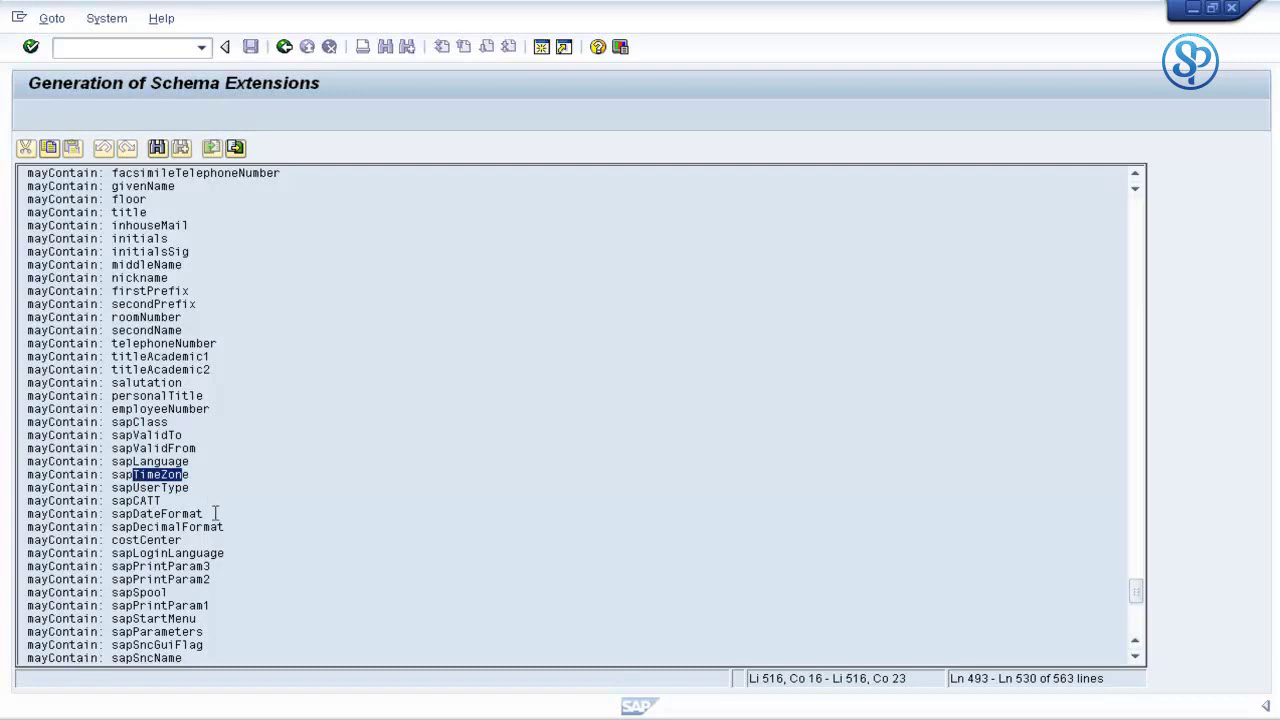
{"action": "left_click_drag", "start_coordinate": [212, 515], "coordinate": [133, 514]}
{"action": "left_click_drag", "start_coordinate": [228, 528], "coordinate": [134, 528]}
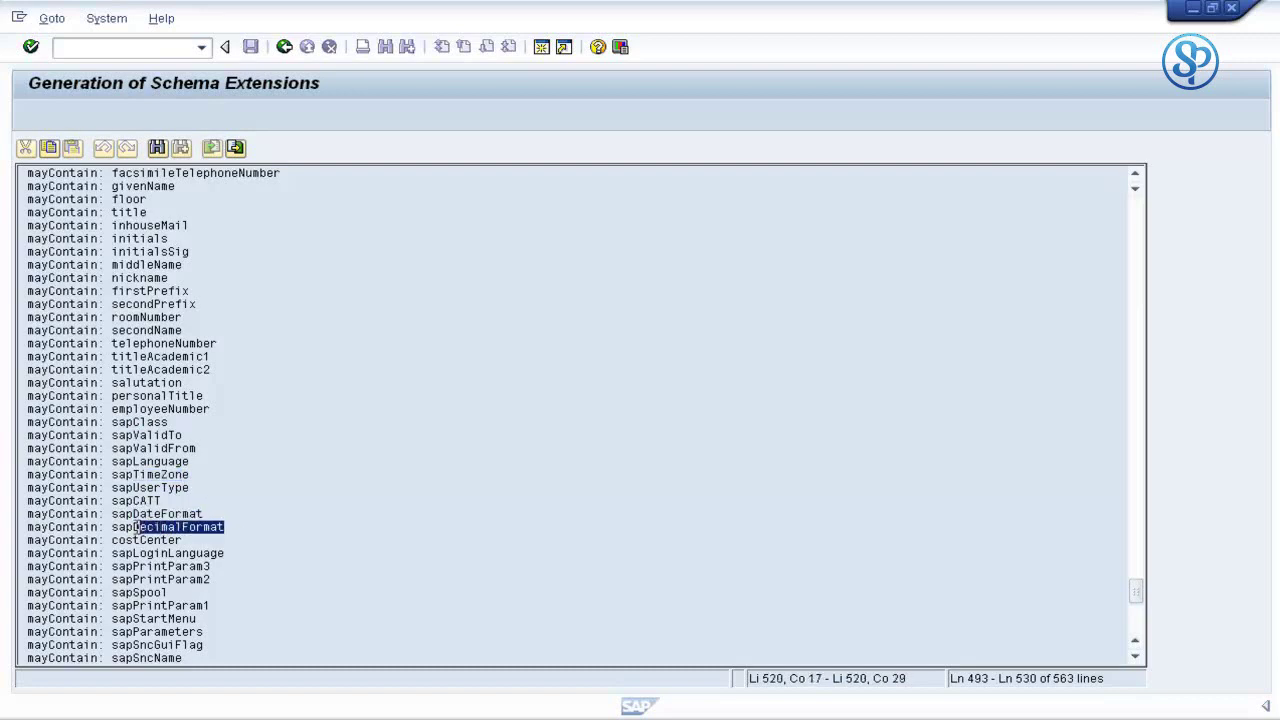
{"action": "scroll", "coordinate": [229, 542], "scroll_direction": "down", "scroll_amount": 2}
{"action": "scroll", "coordinate": [229, 542], "scroll_direction": "up", "scroll_amount": 2}
{"action": "scroll", "coordinate": [281, 250], "scroll_direction": "up", "scroll_amount": 4}
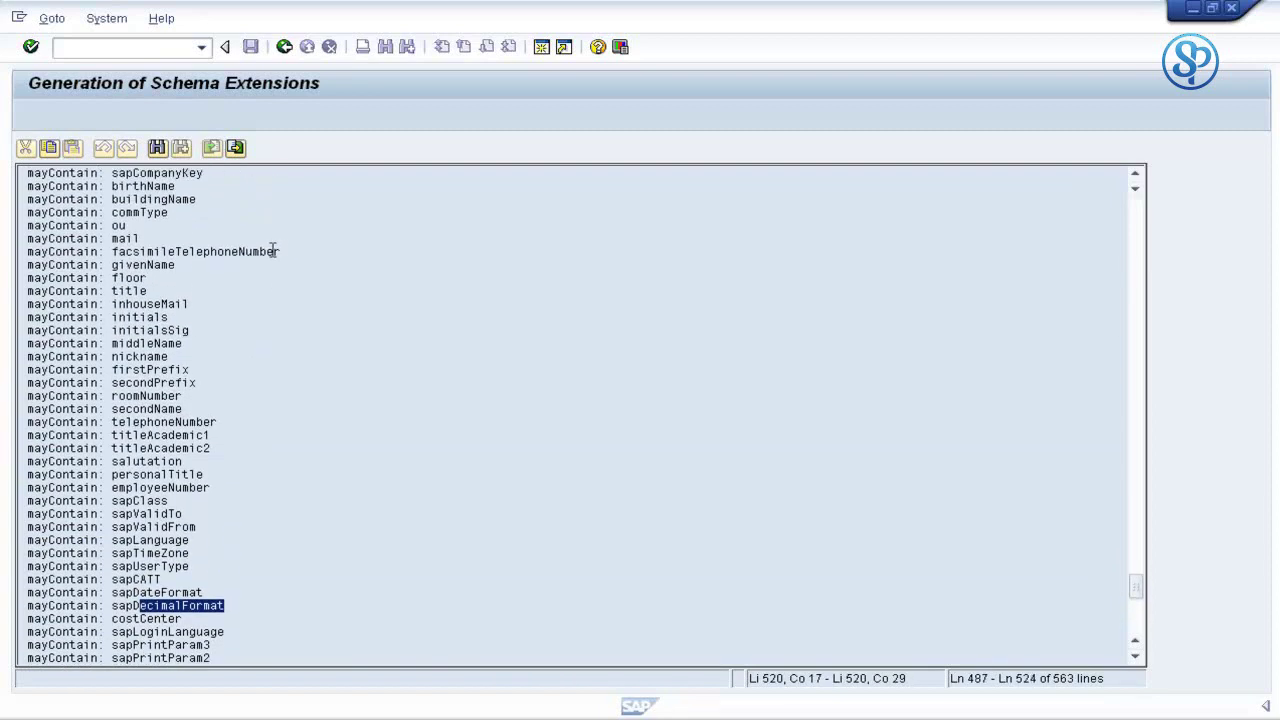
- Review the user and address attributes in the mayContain list, such as sapUsername, sapCompanyKey, buildingName, commType and roomNumber
{"action": "left_click_drag", "start_coordinate": [189, 213], "coordinate": [107, 213]}
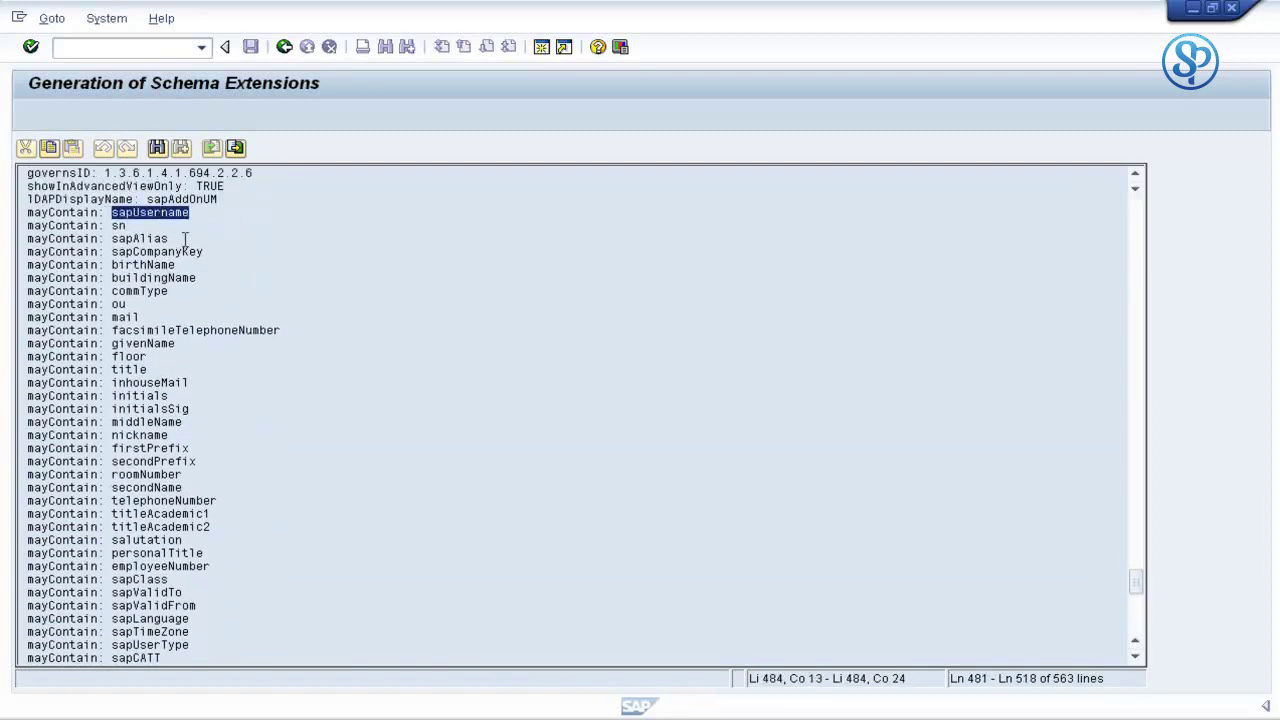
{"action": "left_click_drag", "start_coordinate": [188, 240], "coordinate": [69, 252]}
{"action": "left_click", "coordinate": [206, 265], "text": "shift"}
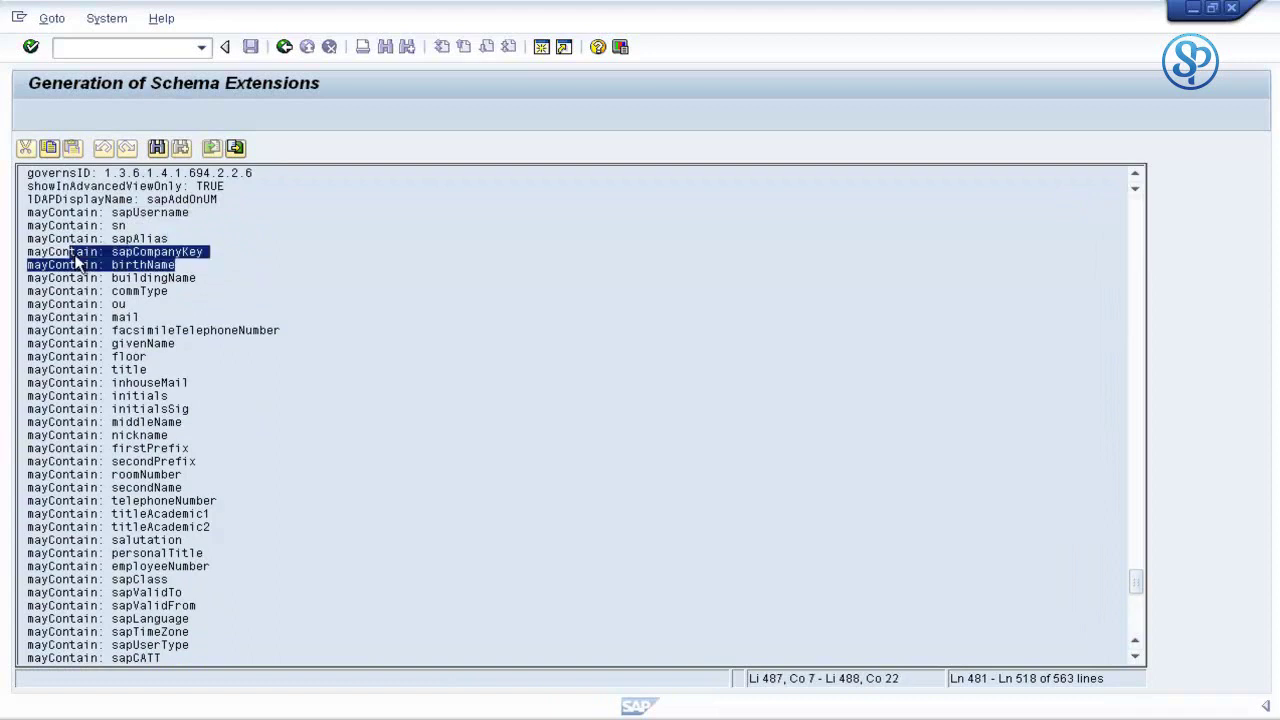
{"action": "left_click", "coordinate": [145, 265]}
{"action": "left_click", "coordinate": [200, 290], "text": "shift"}
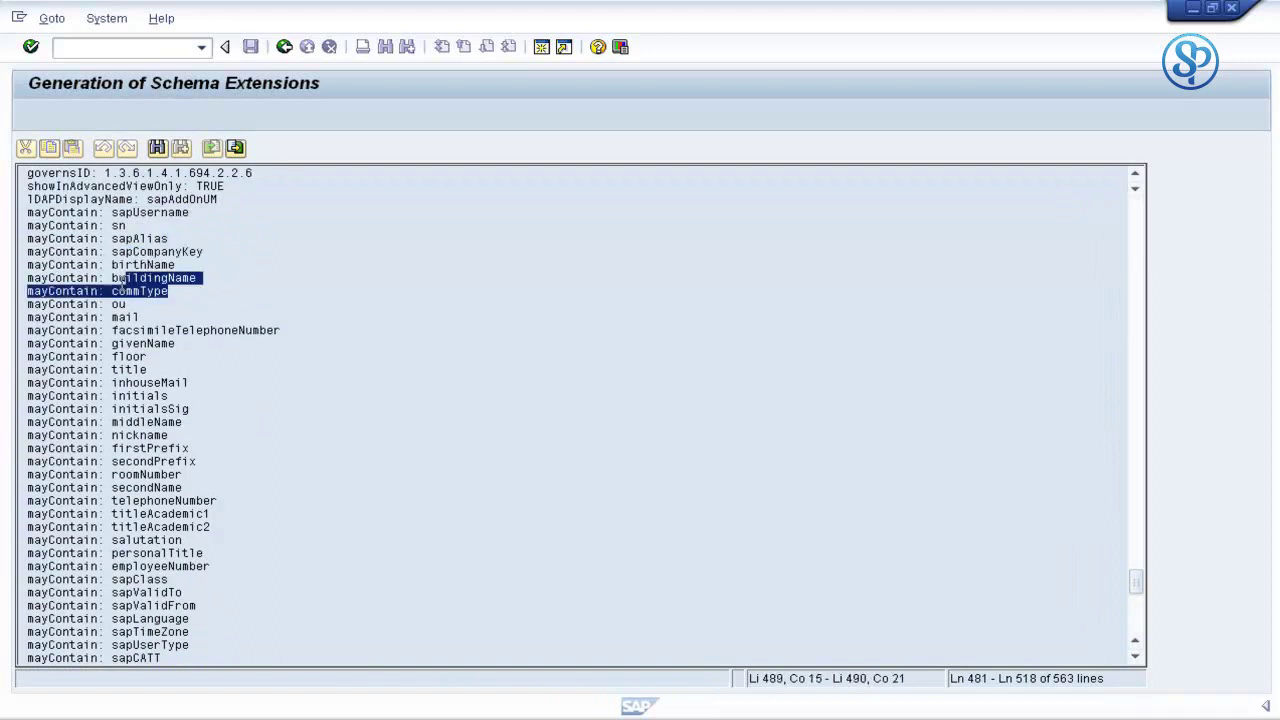
{"action": "left_click", "coordinate": [168, 291]}
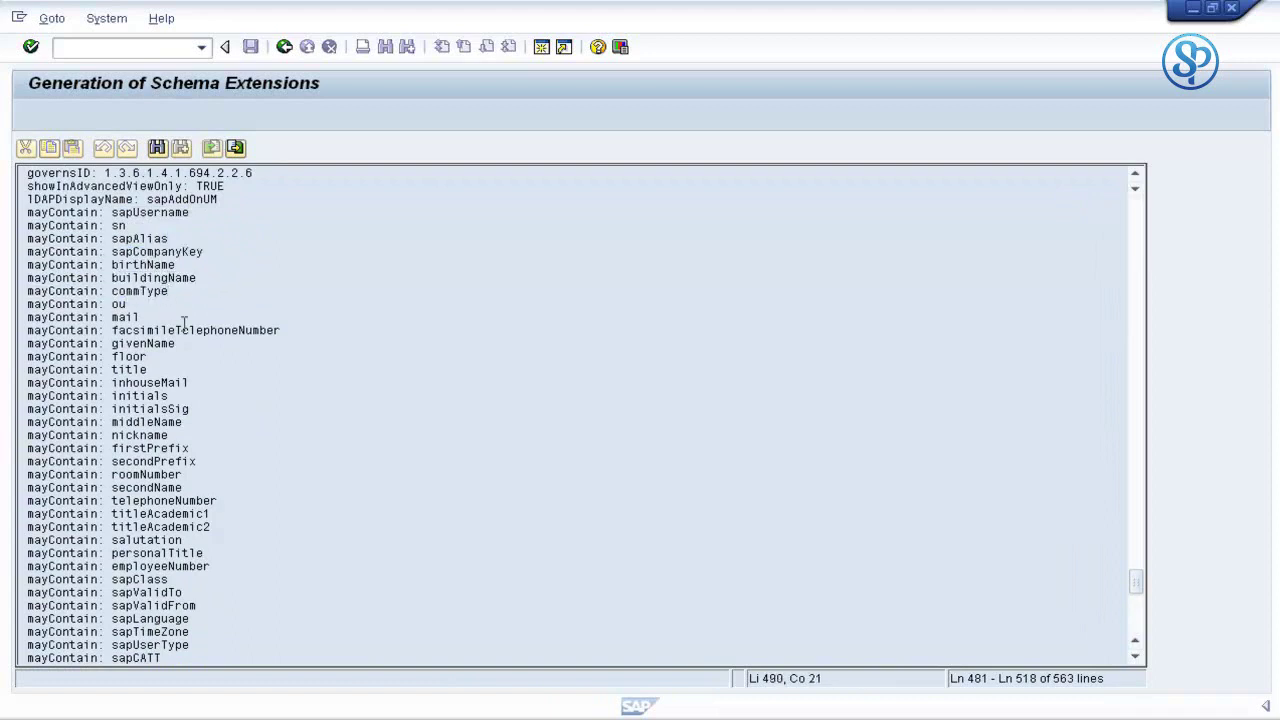
{"action": "scroll", "coordinate": [184, 322], "scroll_direction": "down", "scroll_amount": 1}
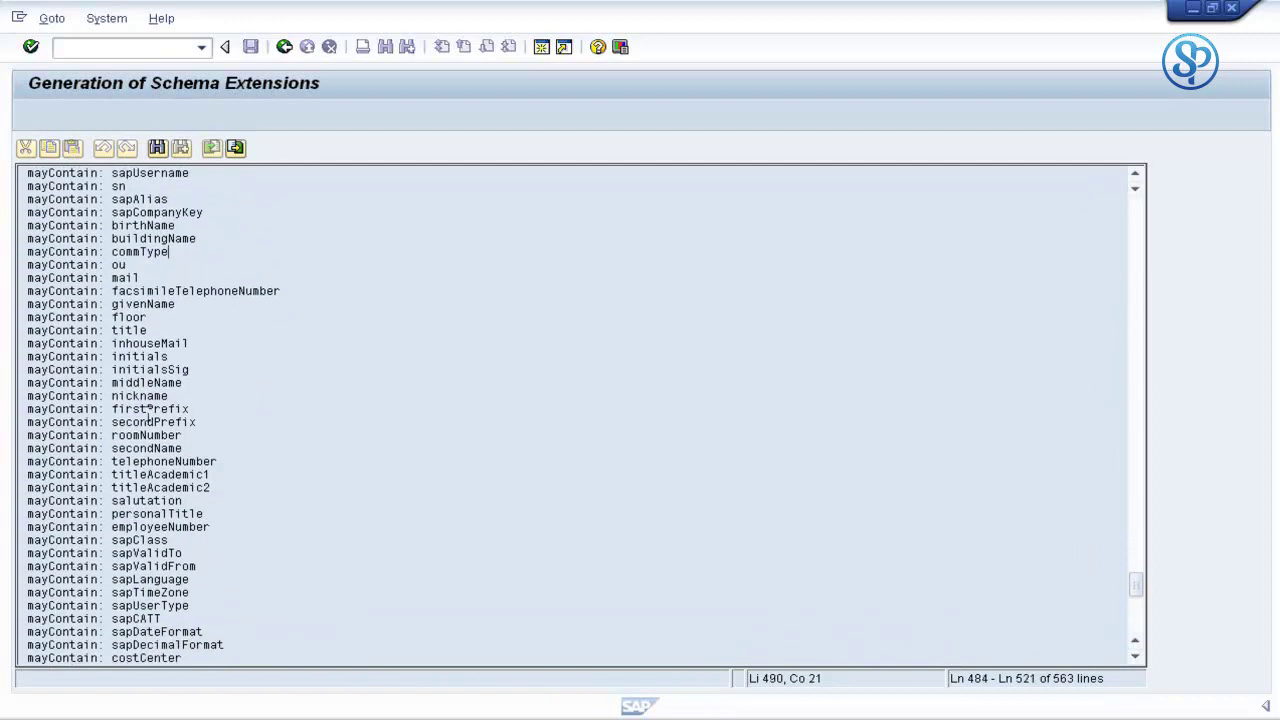
{"action": "scroll", "coordinate": [320, 329], "scroll_direction": "down", "scroll_amount": 4}
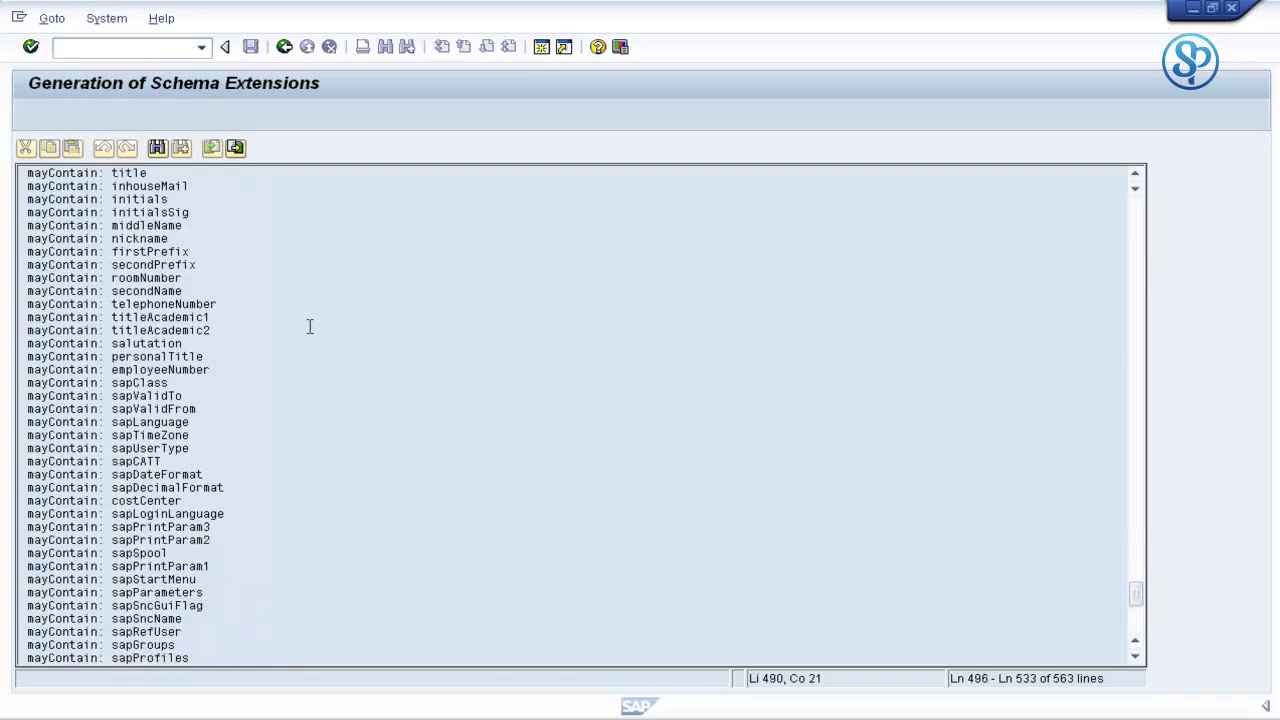
{"action": "left_click", "coordinate": [140, 280]}
{"action": "scroll", "coordinate": [168, 316], "scroll_direction": "up", "scroll_amount": 6}
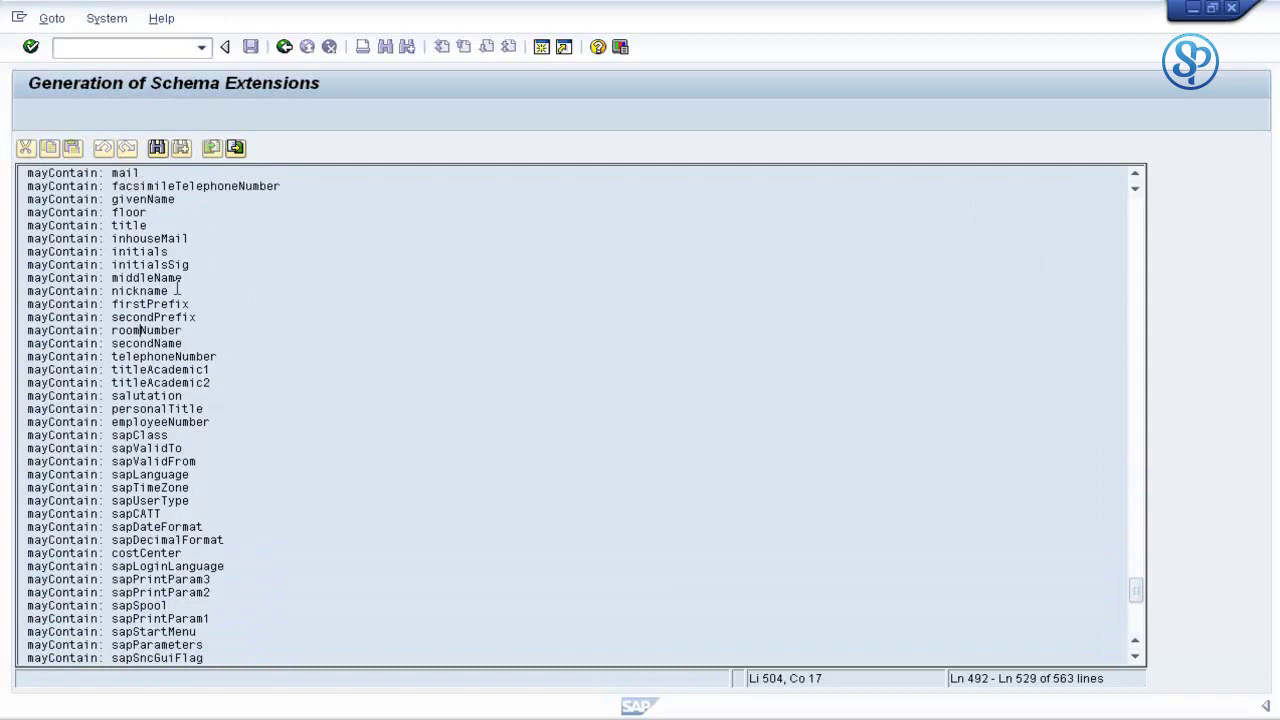
- Save the generated schema extension to the Desktop under the existing file name ldap.ldf
{"action": "left_click", "coordinate": [235, 147]}
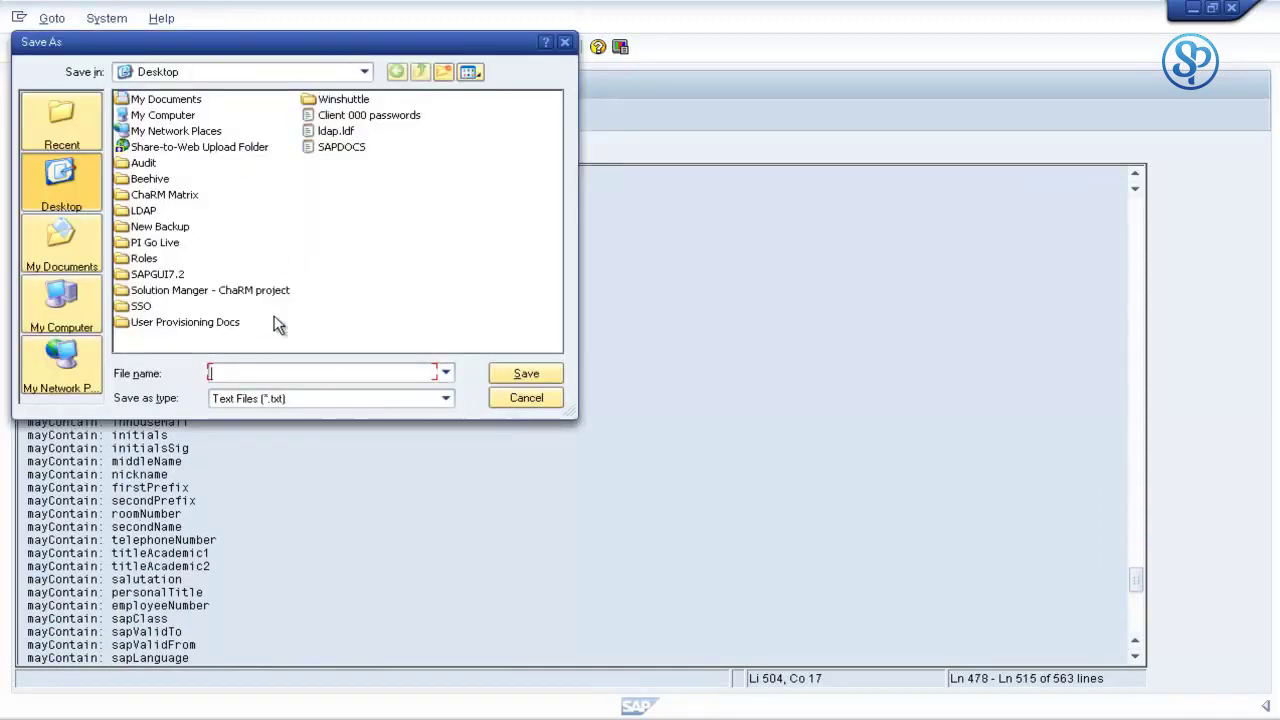
{"action": "left_click_drag", "start_coordinate": [303, 43], "coordinate": [478, 95]}
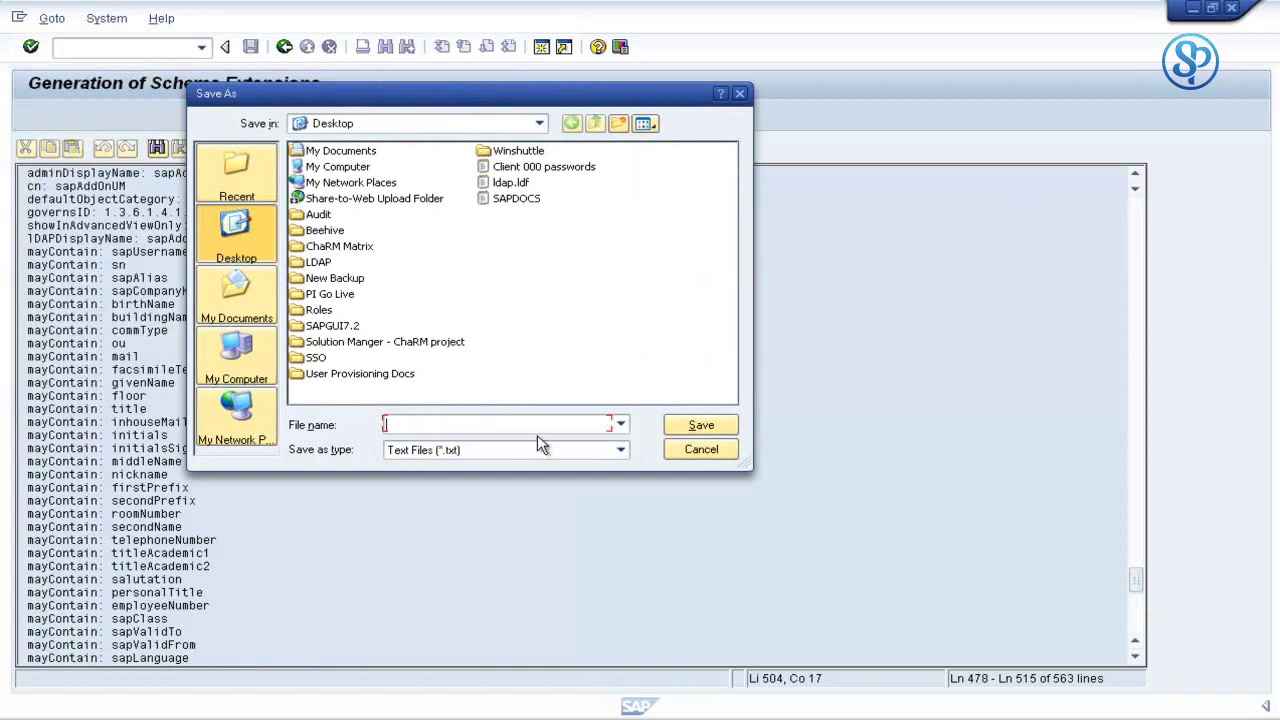
{"action": "left_click", "coordinate": [511, 184]}
{"action": "left_click", "coordinate": [512, 185]}
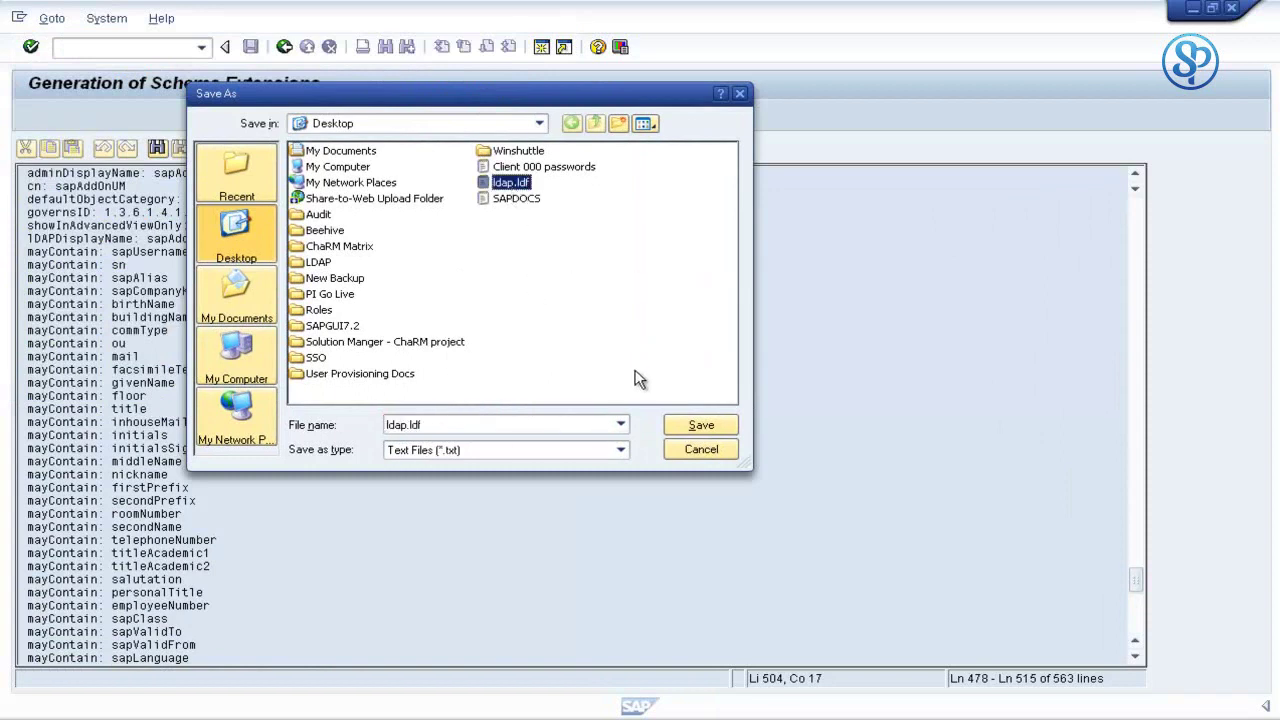
{"action": "left_click", "coordinate": [706, 427]}
{"action": "left_click", "coordinate": [606, 411]}
- Examine the ldifde import example in the schema's header comments, focusing on the test.ldf file name and the ldifde command
{"action": "left_click", "coordinate": [534, 343]}
{"action": "scroll", "coordinate": [840, 293], "scroll_direction": "up", "scroll_amount": 20}
{"action": "left_click_drag", "start_coordinate": [1136, 532], "coordinate": [1128, 208]}
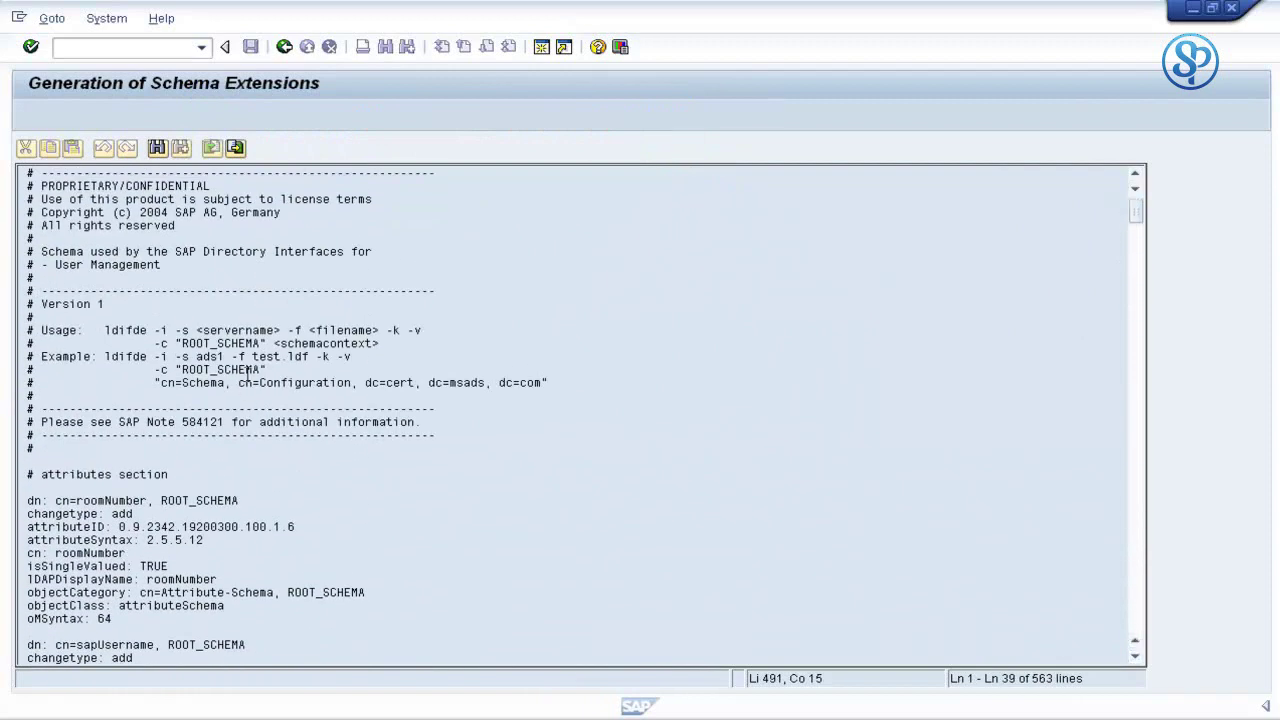
{"action": "left_click_drag", "start_coordinate": [252, 356], "coordinate": [310, 356]}
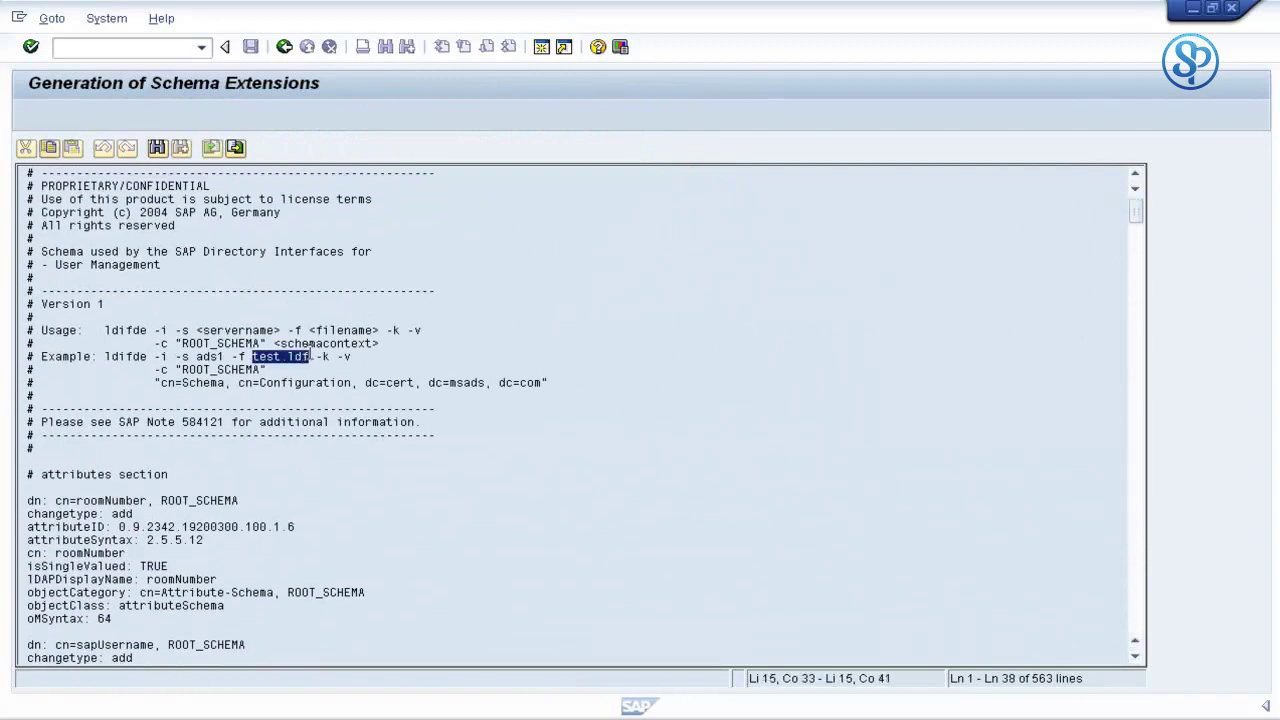
{"action": "left_click", "coordinate": [311, 356]}
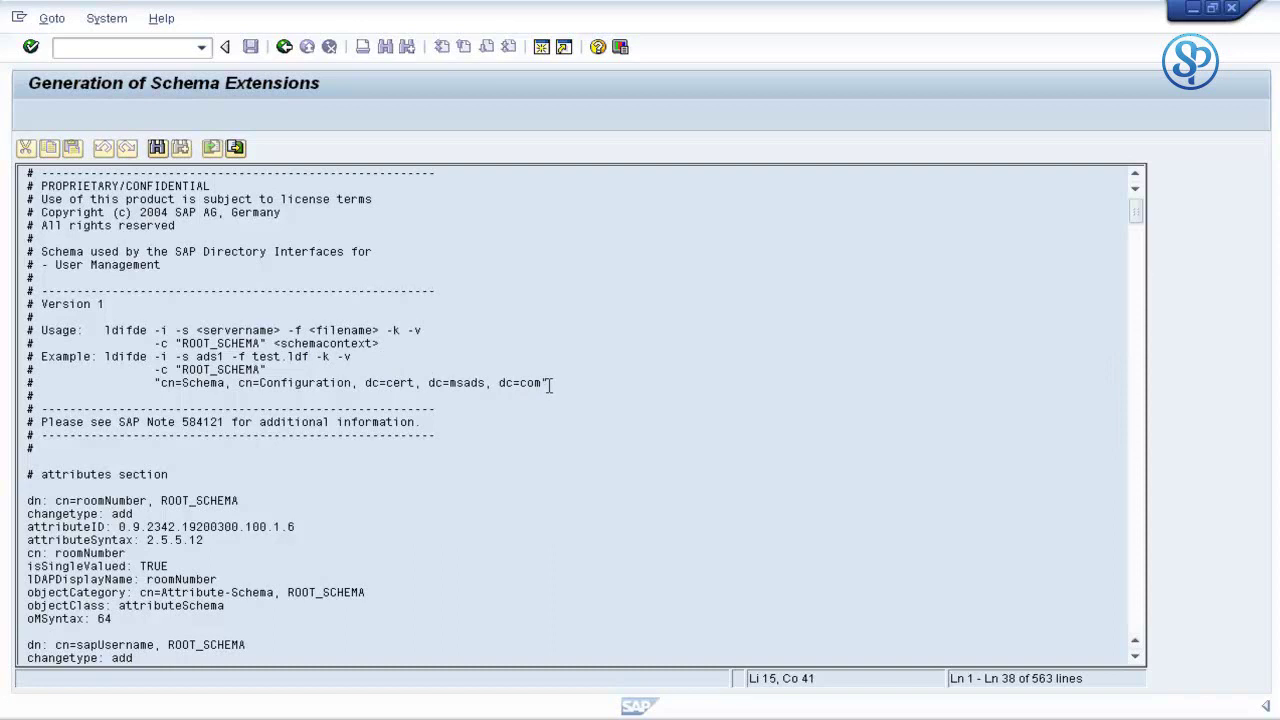
{"action": "left_click_drag", "start_coordinate": [550, 382], "coordinate": [148, 357]}
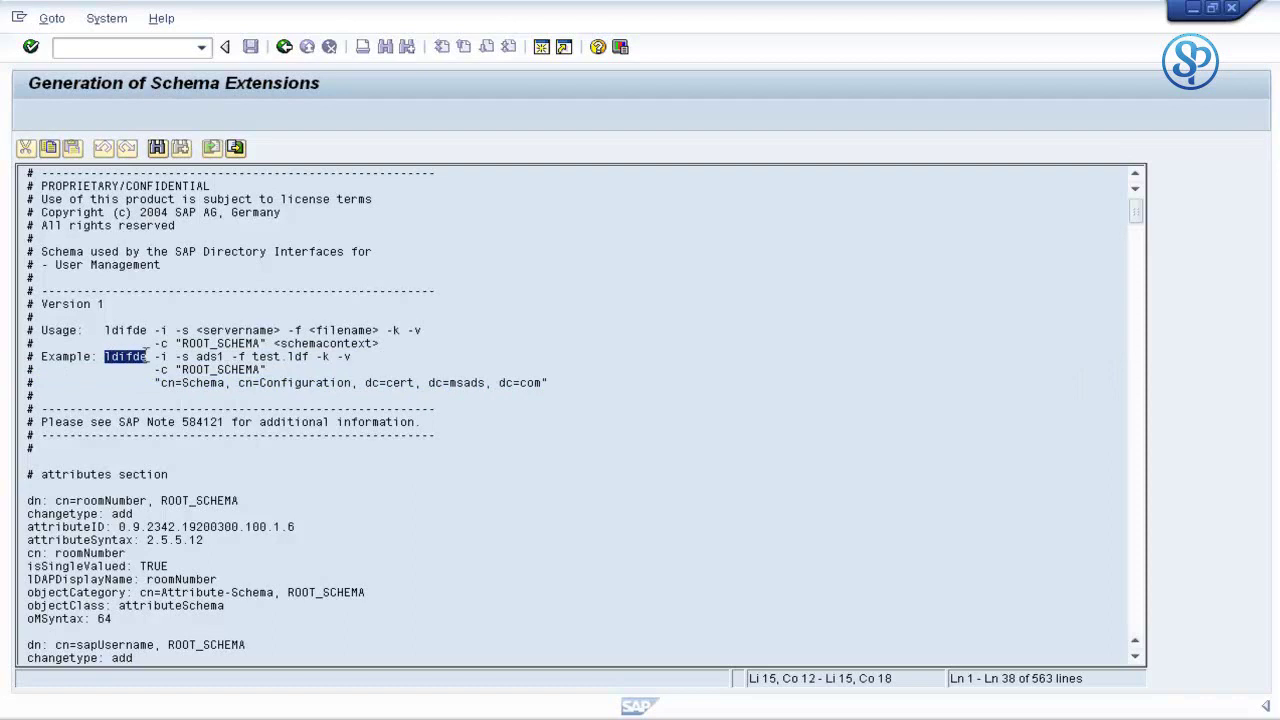
{"action": "left_click", "coordinate": [324, 392]}
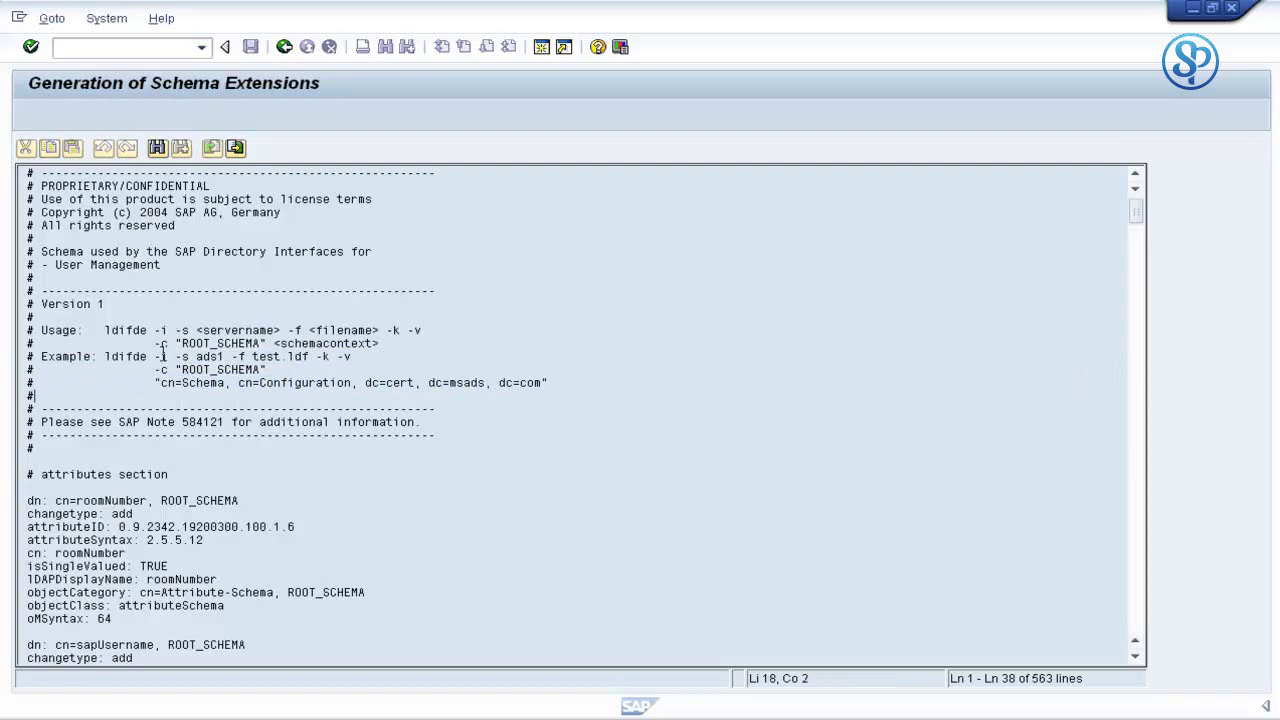
- Examine the ldifde example's parameters, from the server and file options to the ROOT_SCHEMA replacement and its schema context
{"action": "left_click_drag", "start_coordinate": [162, 356], "coordinate": [580, 385]}
{"action": "left_click", "coordinate": [580, 385]}
{"action": "left_click", "coordinate": [542, 381]}
{"action": "left_click", "coordinate": [395, 382]}
{"action": "mouse_move", "coordinate": [548, 382]}
{"action": "left_mouse_down"}
{"action": "mouse_move", "coordinate": [101, 357]}
{"action": "mouse_move", "coordinate": [520, 382]}
{"action": "mouse_move", "coordinate": [536, 394]}
{"action": "left_mouse_up"}
{"action": "left_click", "coordinate": [155, 370]}
{"action": "left_click", "coordinate": [134, 346]}
{"action": "left_click_drag", "start_coordinate": [147, 356], "coordinate": [104, 357]}
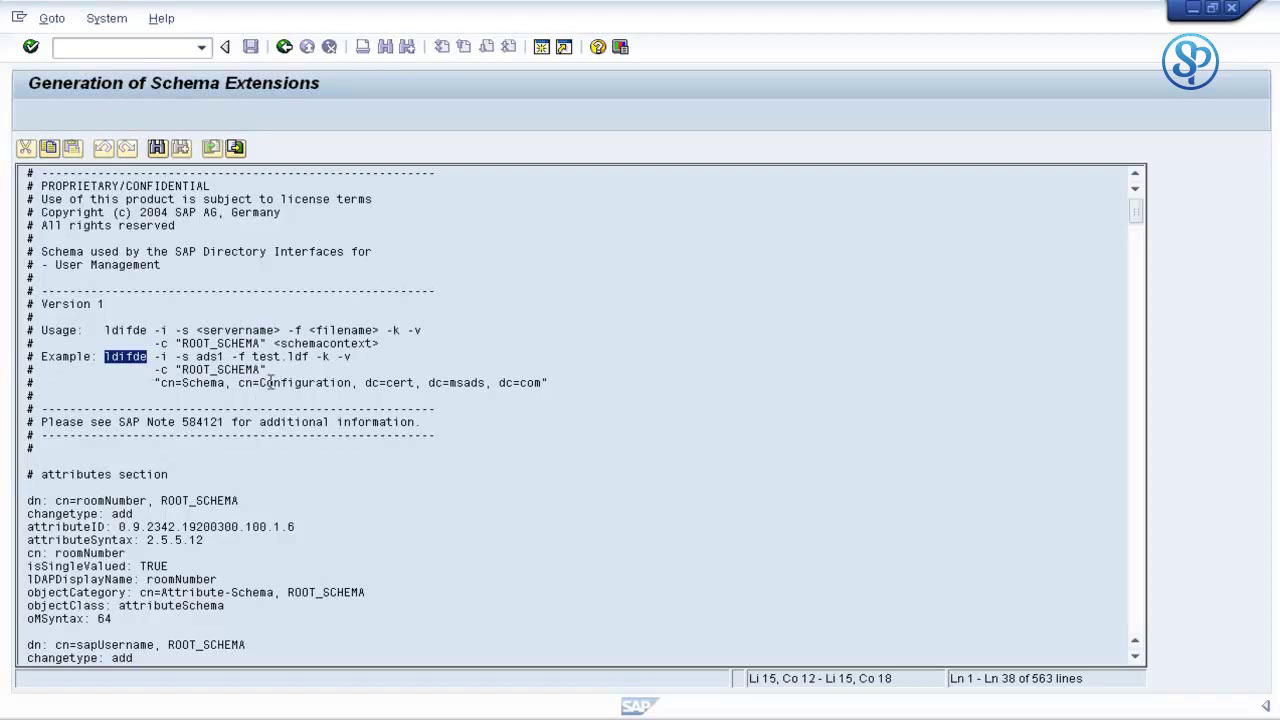
{"action": "left_click", "coordinate": [244, 368]}
{"action": "left_click", "coordinate": [140, 200]}
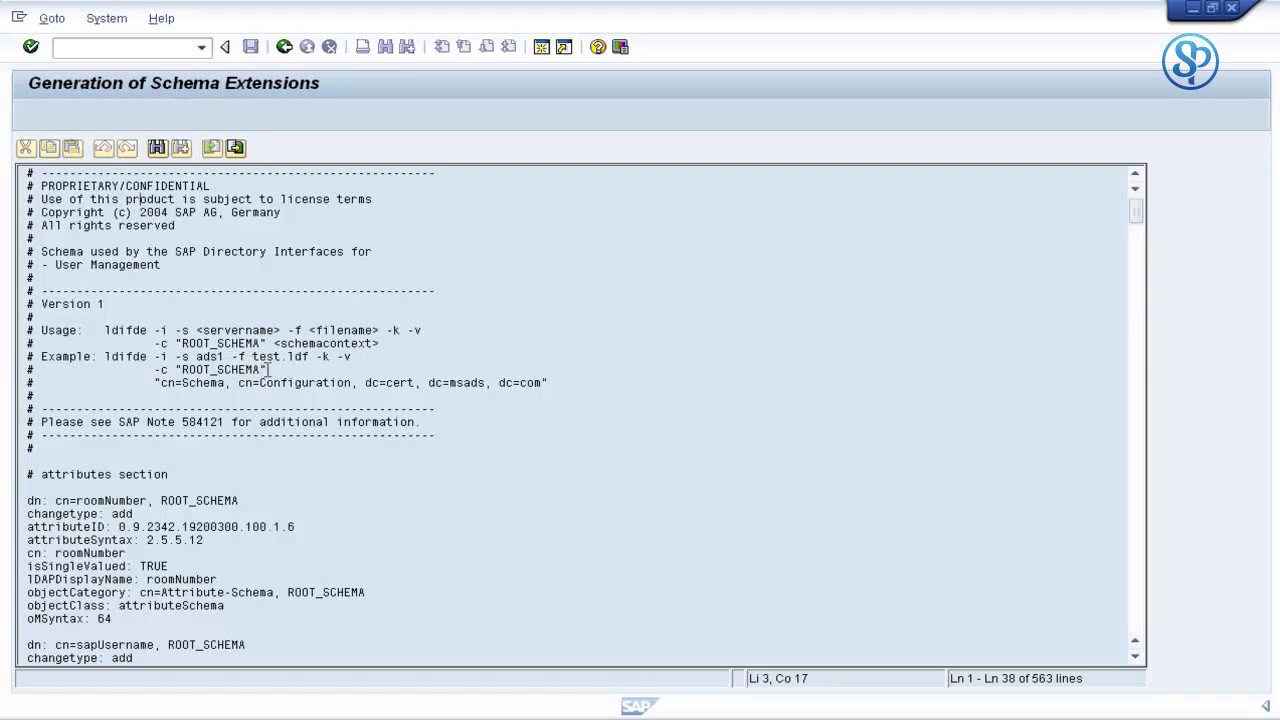
- Review the whole ldifde example, and look through the sapUsername, sapAlias and sapCompanyKey definitions in the attributes section
{"action": "left_click_drag", "start_coordinate": [104, 356], "coordinate": [414, 446]}
{"action": "left_click", "coordinate": [495, 316]}
{"action": "left_click", "coordinate": [288, 268]}
{"action": "scroll", "coordinate": [288, 268], "scroll_direction": "down", "scroll_amount": 7}
{"action": "scroll", "coordinate": [289, 271], "scroll_direction": "down", "scroll_amount": 4}
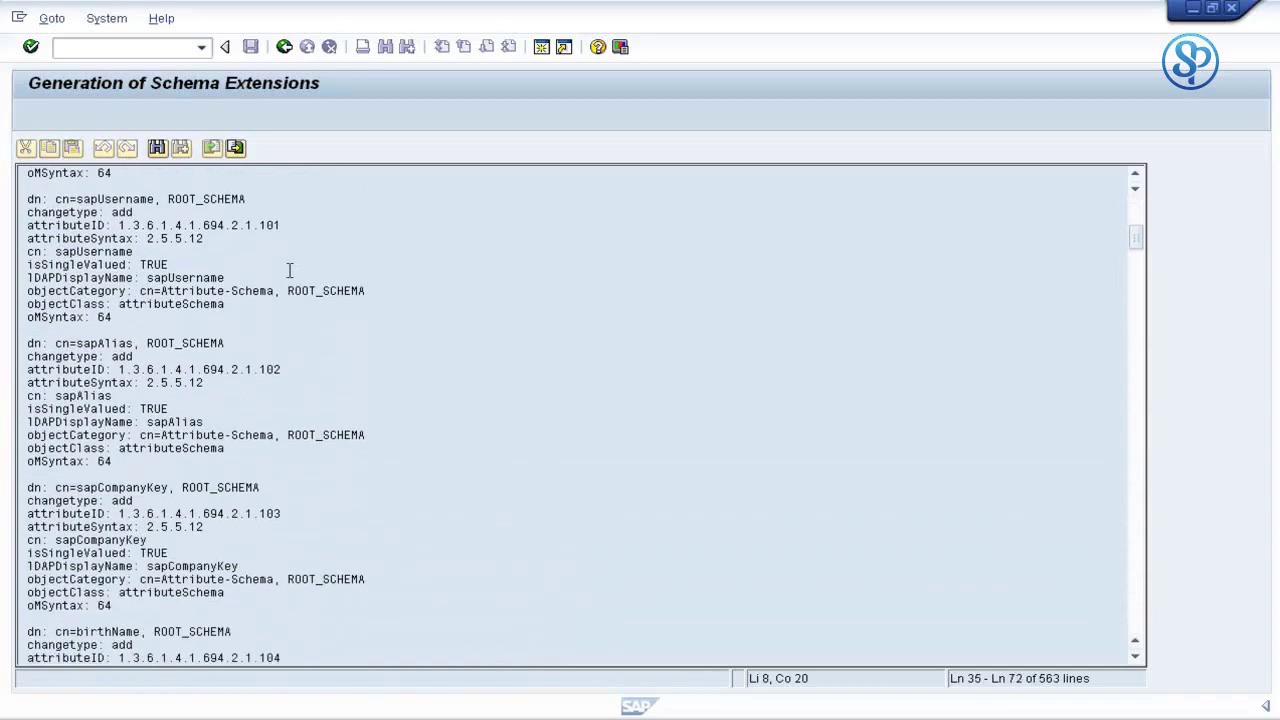